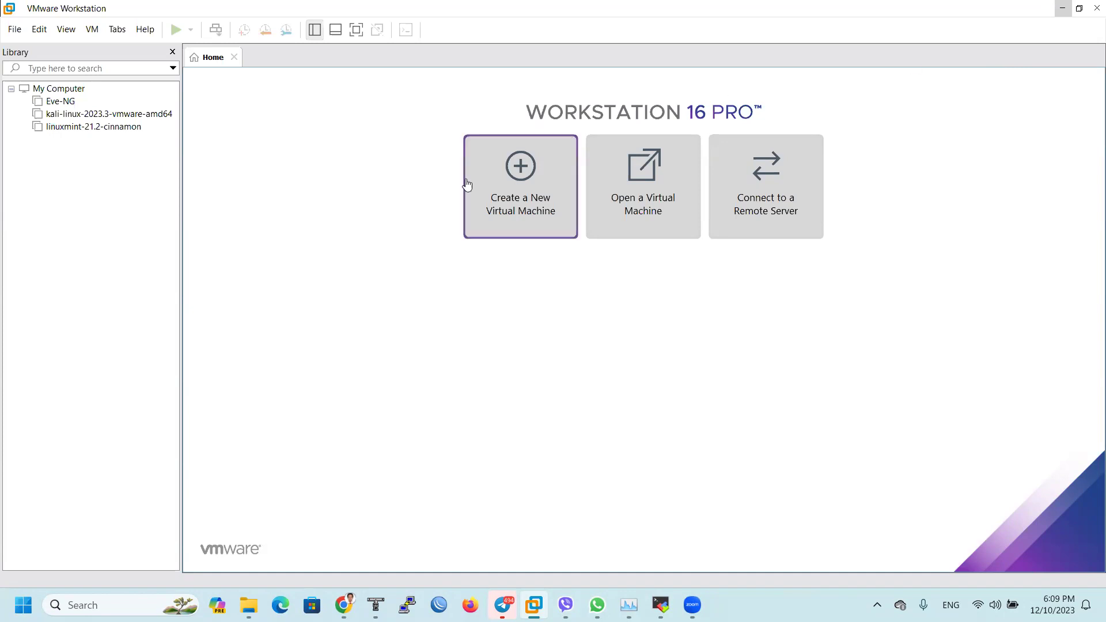
Step: Switch to Chrome and examine the web address of VMware's Workstation Pro product page
{"action": "left_click", "coordinate": [344, 605]}
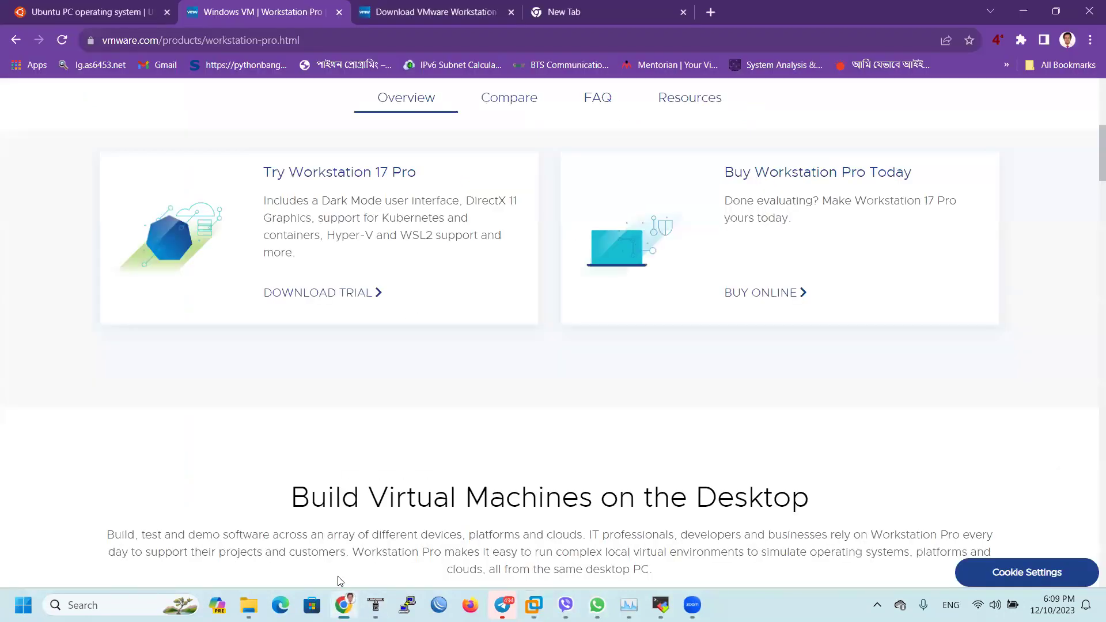
{"action": "scroll", "coordinate": [293, 413], "scroll_direction": "up", "scroll_amount": 5}
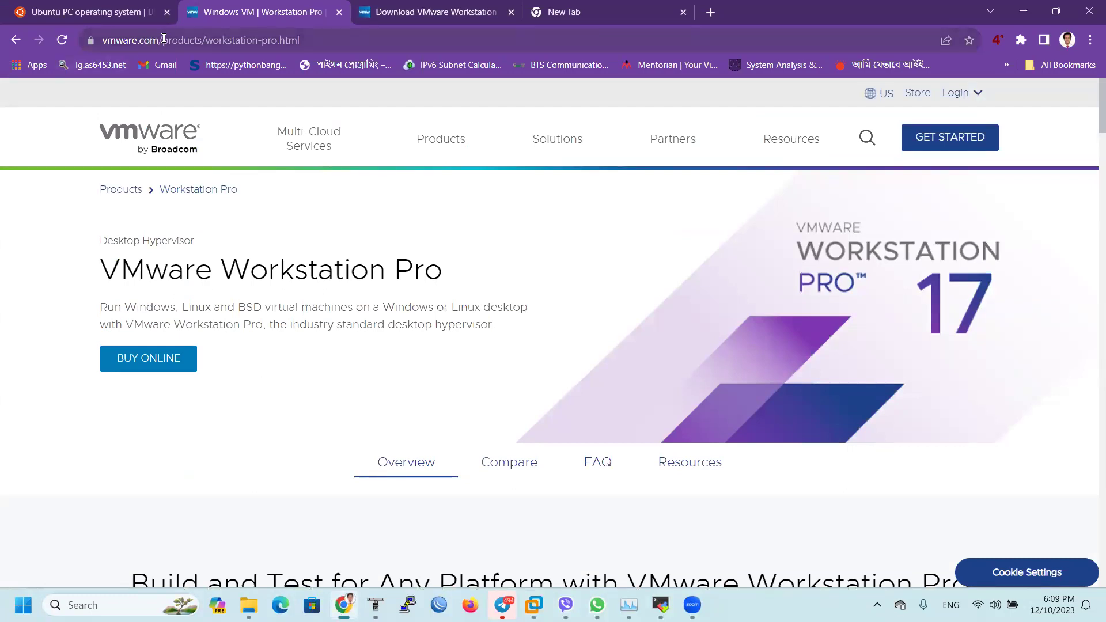
{"action": "left_click_drag", "start_coordinate": [162, 38], "coordinate": [99, 39]}
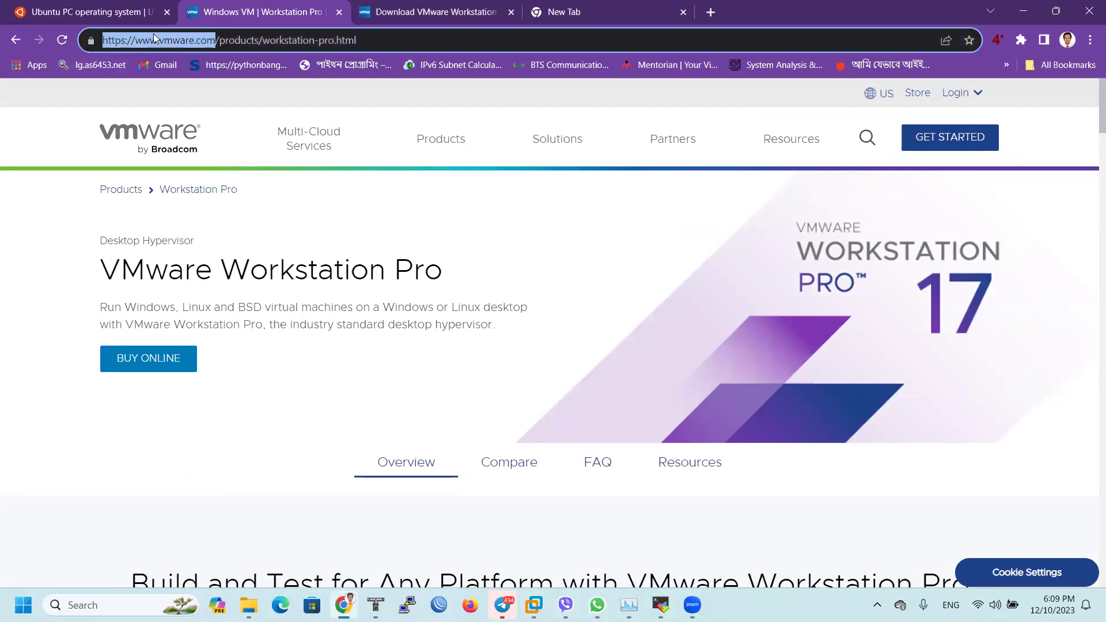
{"action": "left_click", "coordinate": [215, 42]}
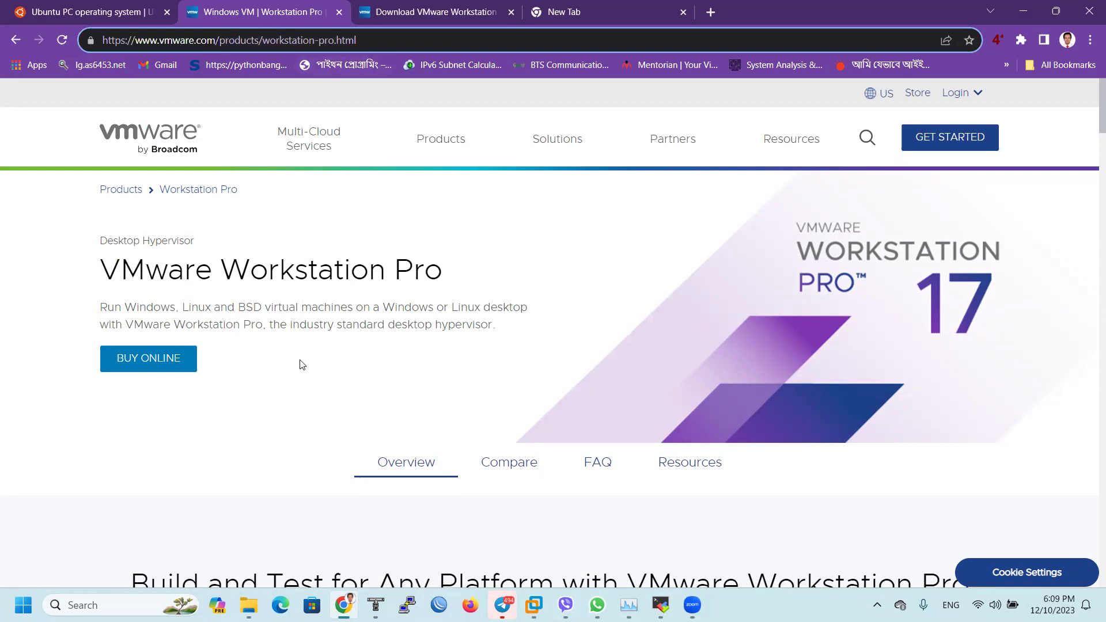
Step: Open the Workstation 17 Pro trial download page and examine the download options for Windows and Linux
{"action": "scroll", "coordinate": [461, 349], "scroll_direction": "down", "scroll_amount": 3}
{"action": "scroll", "coordinate": [460, 349], "scroll_direction": "down", "scroll_amount": 3}
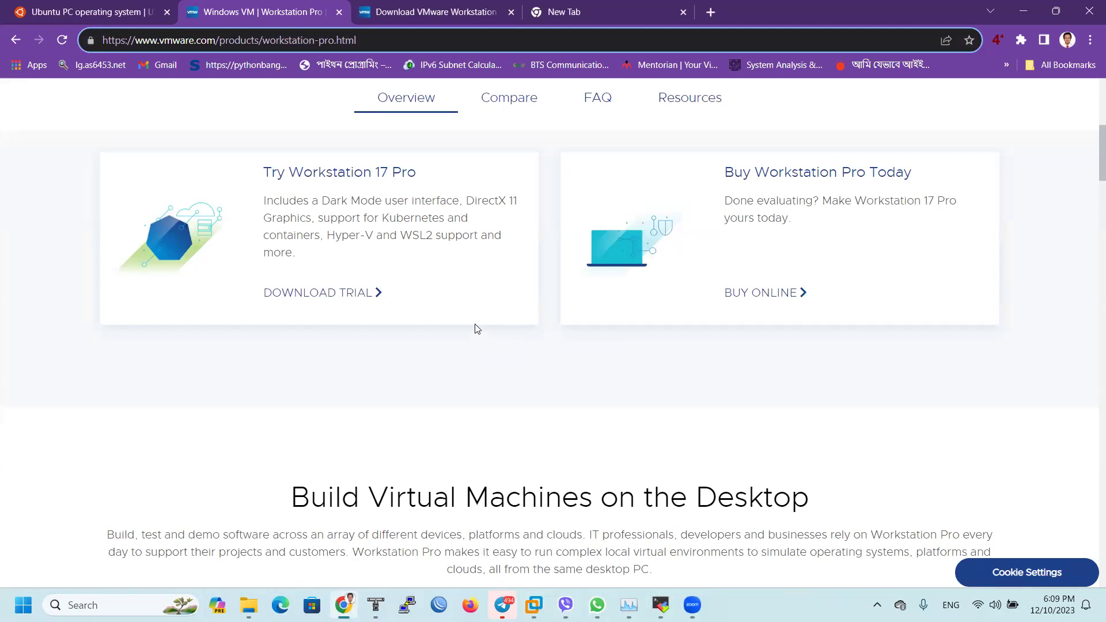
{"action": "left_click", "coordinate": [340, 295]}
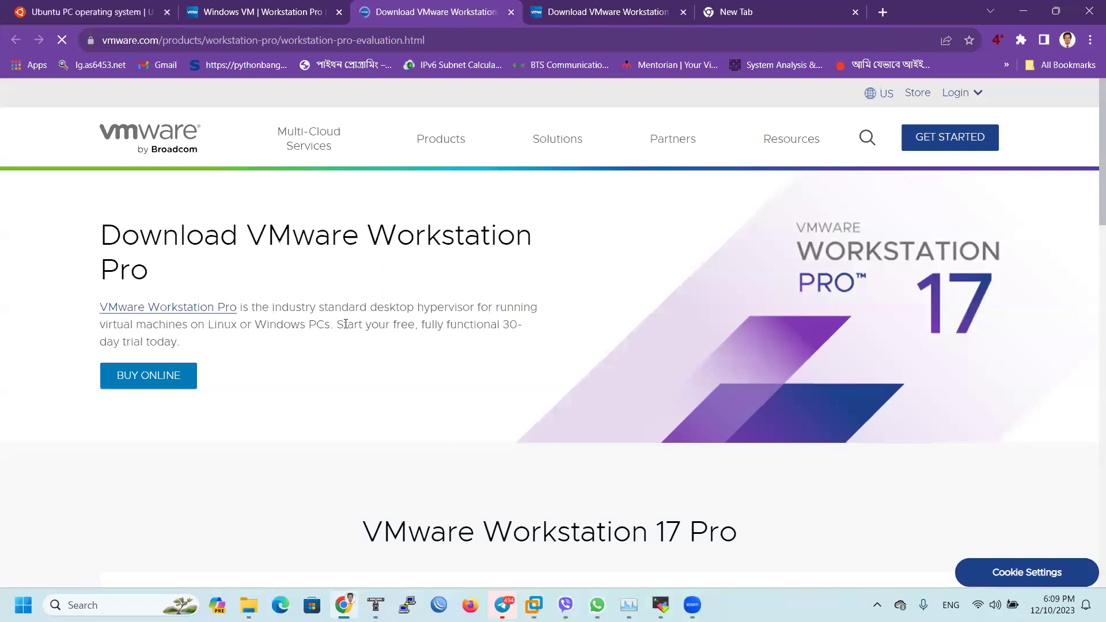
{"action": "scroll", "coordinate": [276, 348], "scroll_direction": "down", "scroll_amount": 3}
{"action": "scroll", "coordinate": [275, 348], "scroll_direction": "down", "scroll_amount": 9}
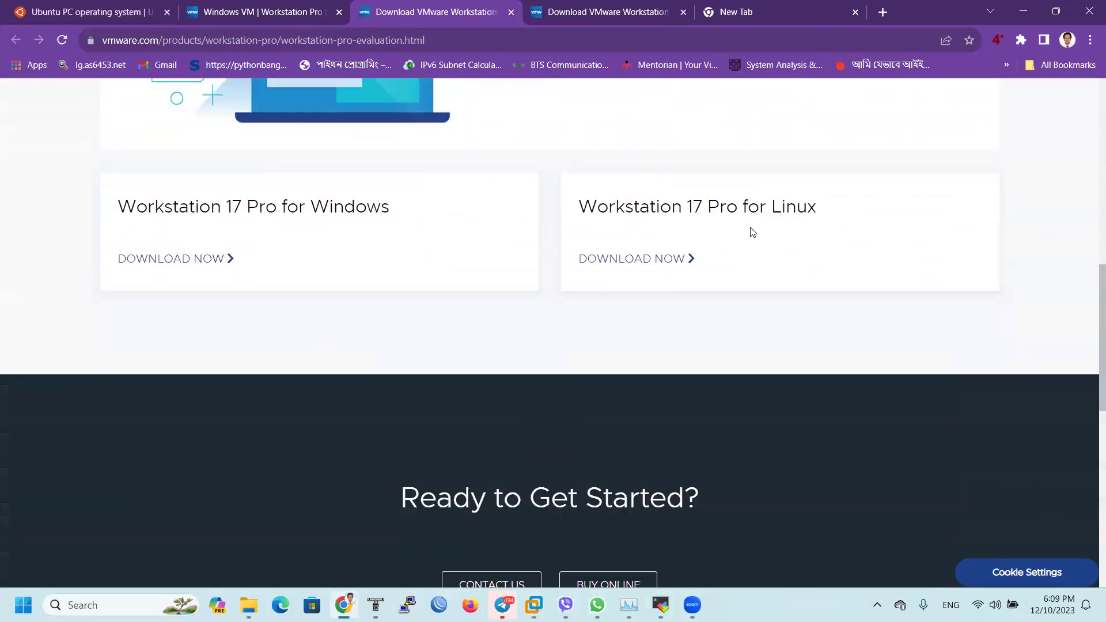
{"action": "left_click_drag", "start_coordinate": [625, 214], "coordinate": [737, 210]}
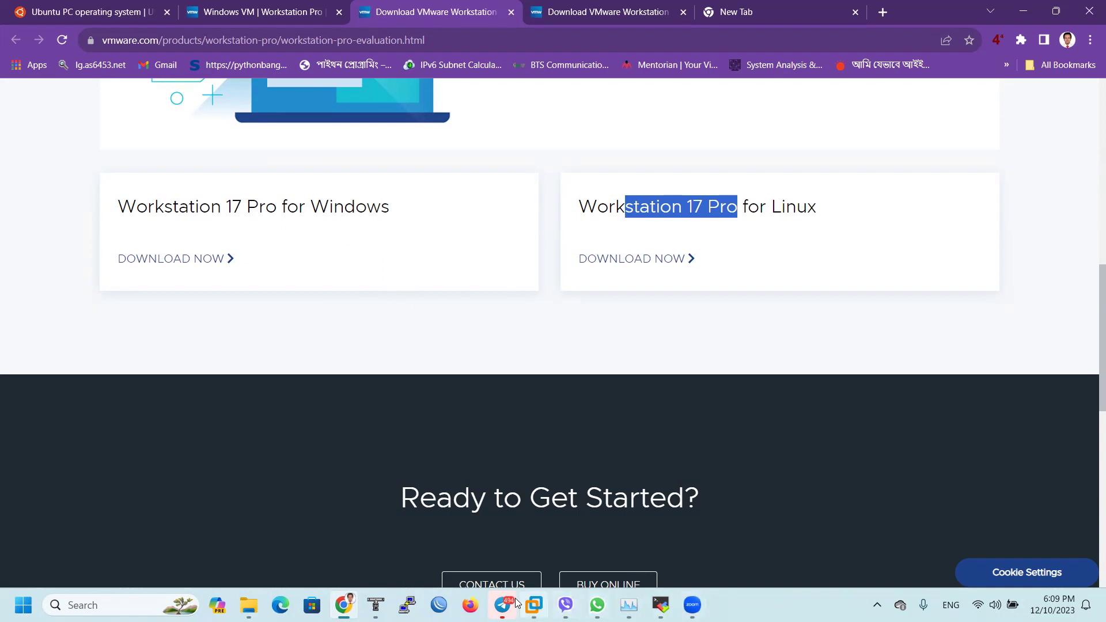
Step: Switch to VMware Workstation and configure a typical new virtual machine with the operating system installed later and Linux Ubuntu 64-bit as guest
{"action": "left_click", "coordinate": [534, 605]}
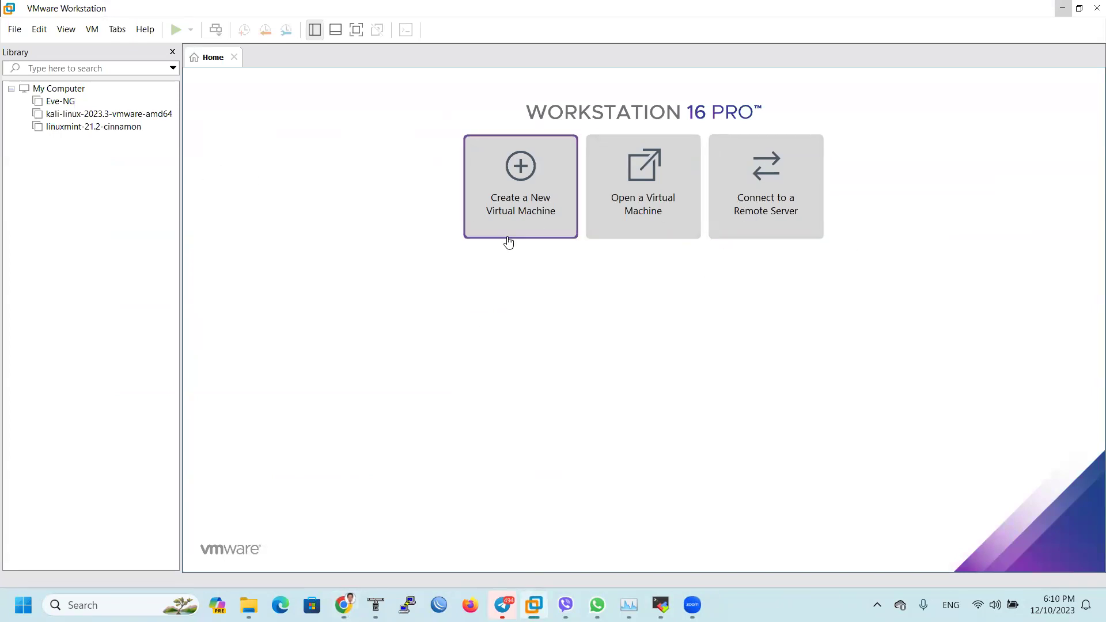
{"action": "left_click", "coordinate": [551, 227]}
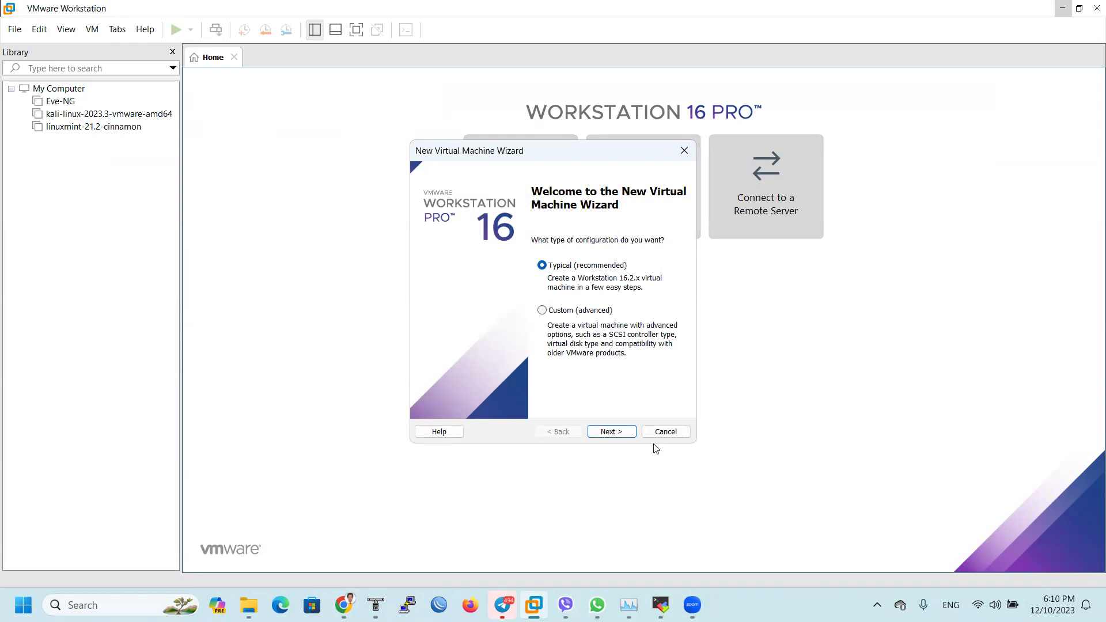
{"action": "left_click", "coordinate": [612, 431]}
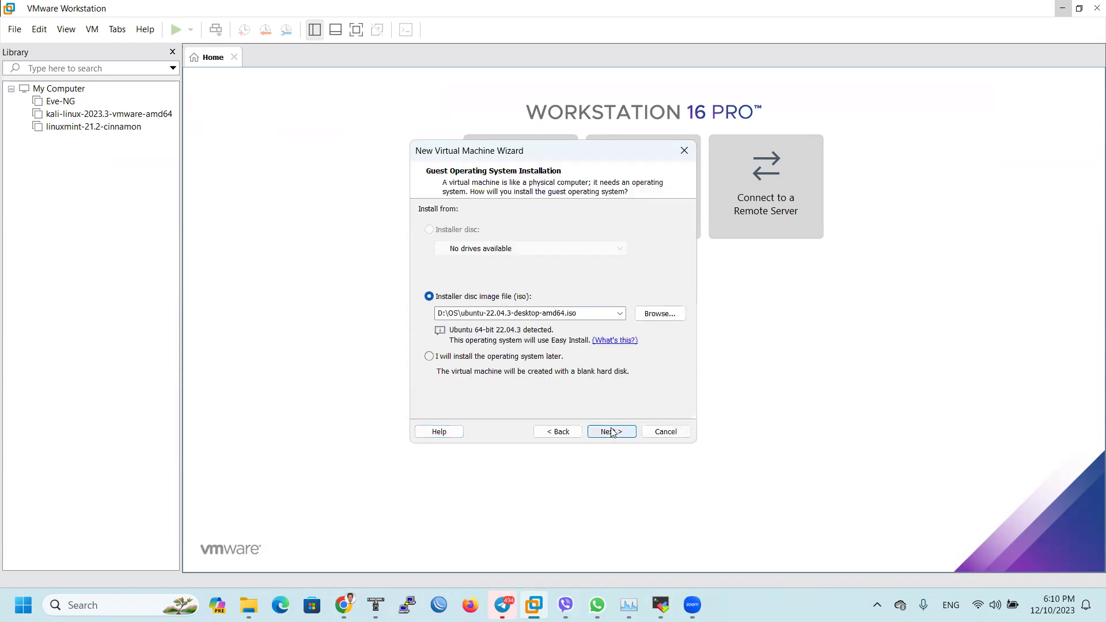
{"action": "left_click", "coordinate": [478, 357]}
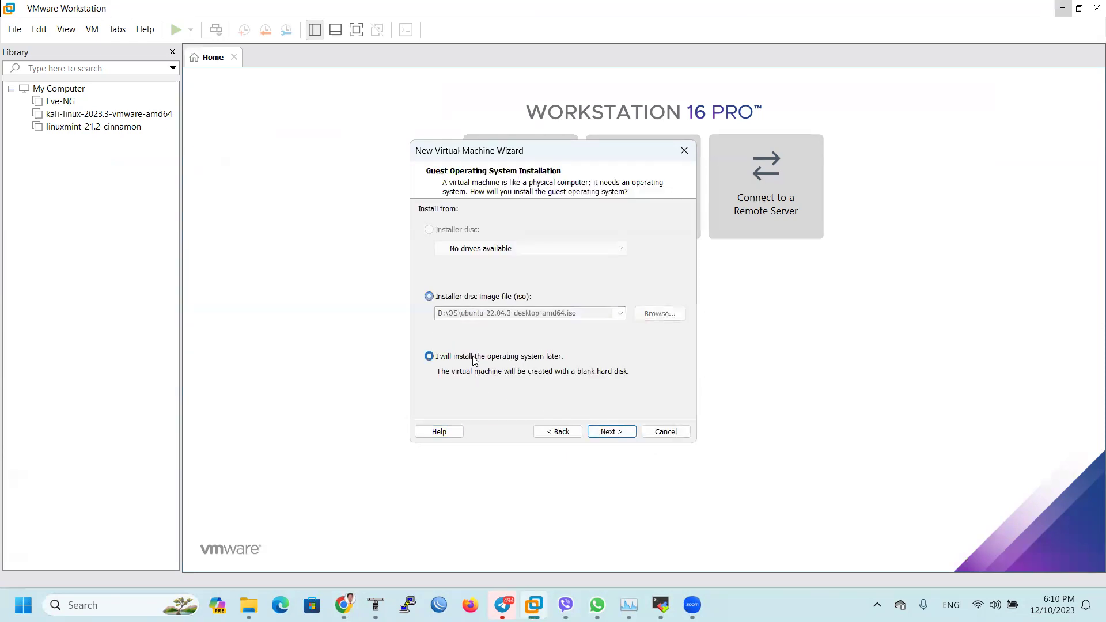
{"action": "left_click", "coordinate": [625, 432]}
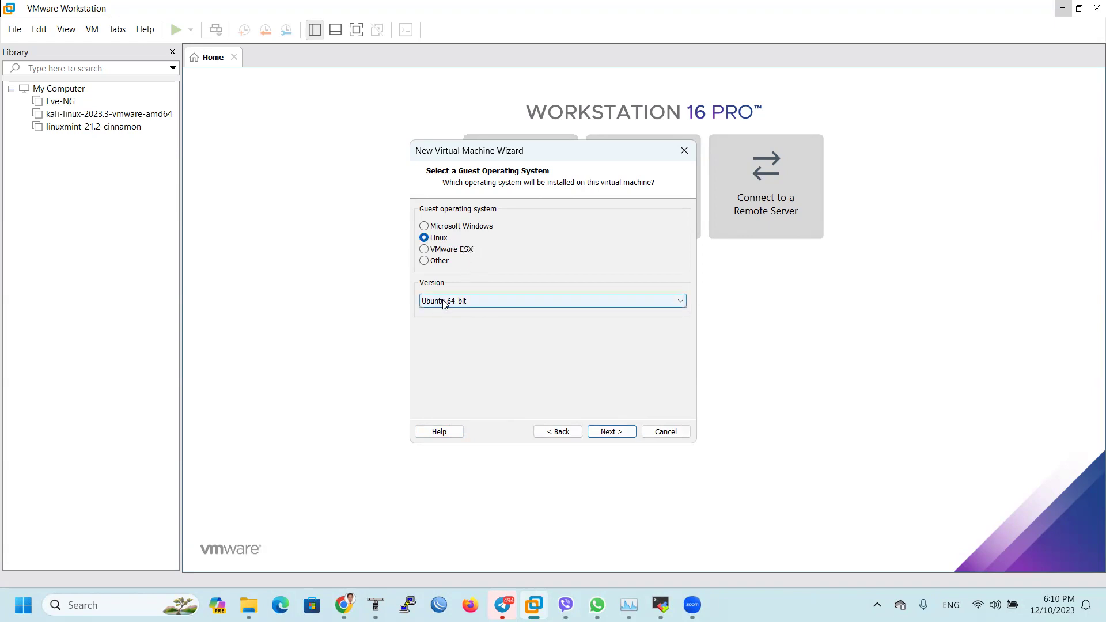
{"action": "left_click", "coordinate": [610, 433]}
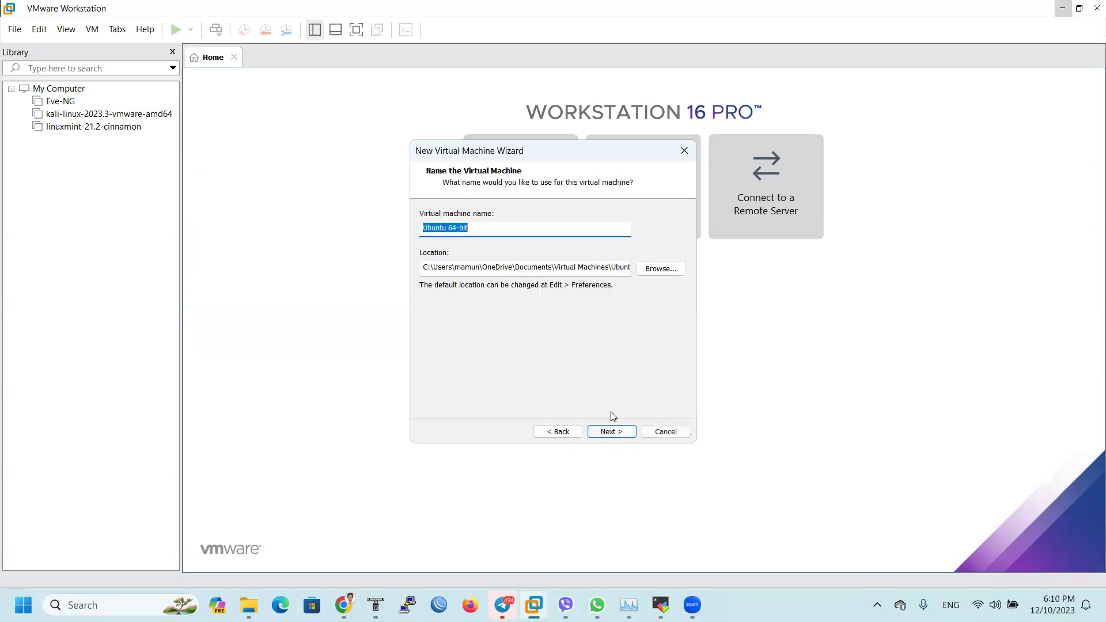
Step: Browse for the virtual machine's location and expand Local Disk (C:) under This PC
{"action": "left_click", "coordinate": [670, 268]}
{"action": "left_click", "coordinate": [511, 465]}
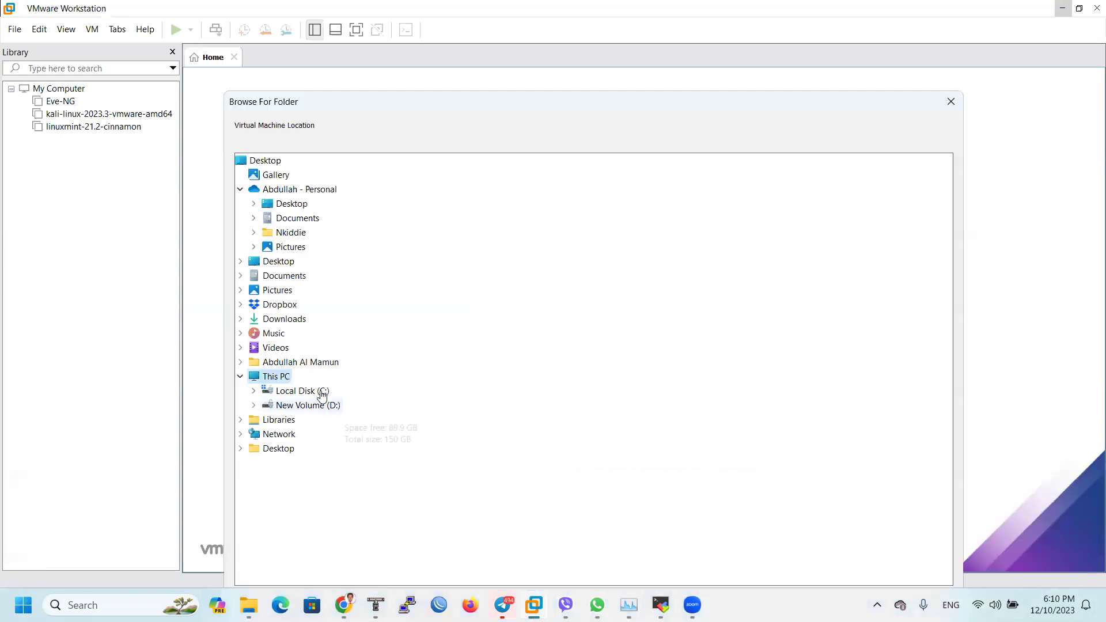
{"action": "left_click", "coordinate": [318, 390]}
{"action": "scroll", "coordinate": [518, 414], "scroll_direction": "down", "scroll_amount": 1}
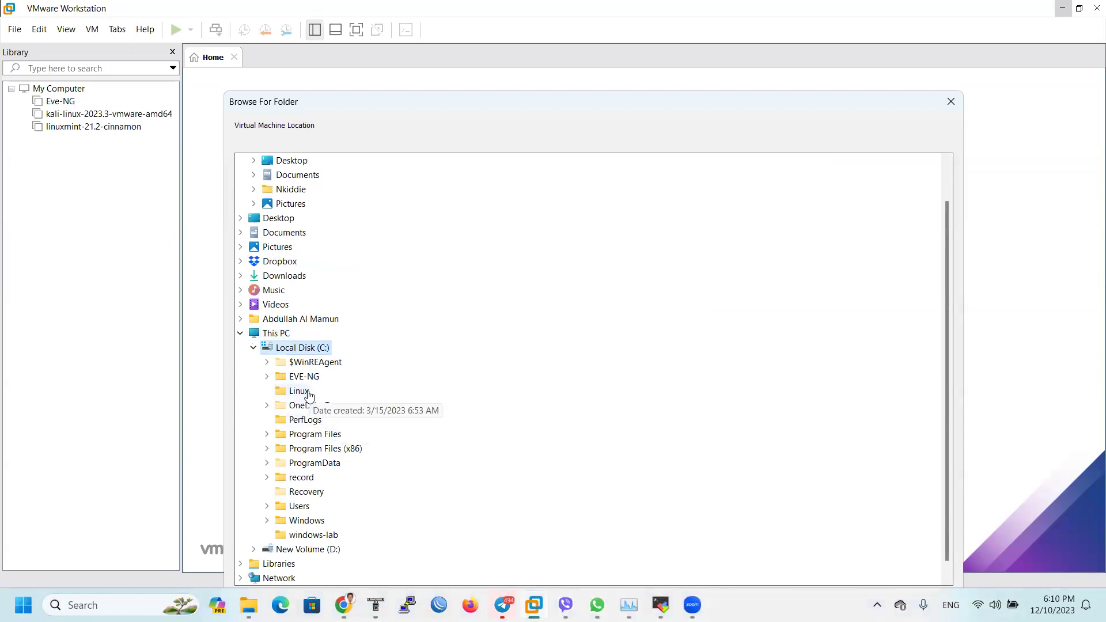
Step: Create a new folder with the default name inside the Linux folder on drive C:
{"action": "left_click", "coordinate": [307, 393]}
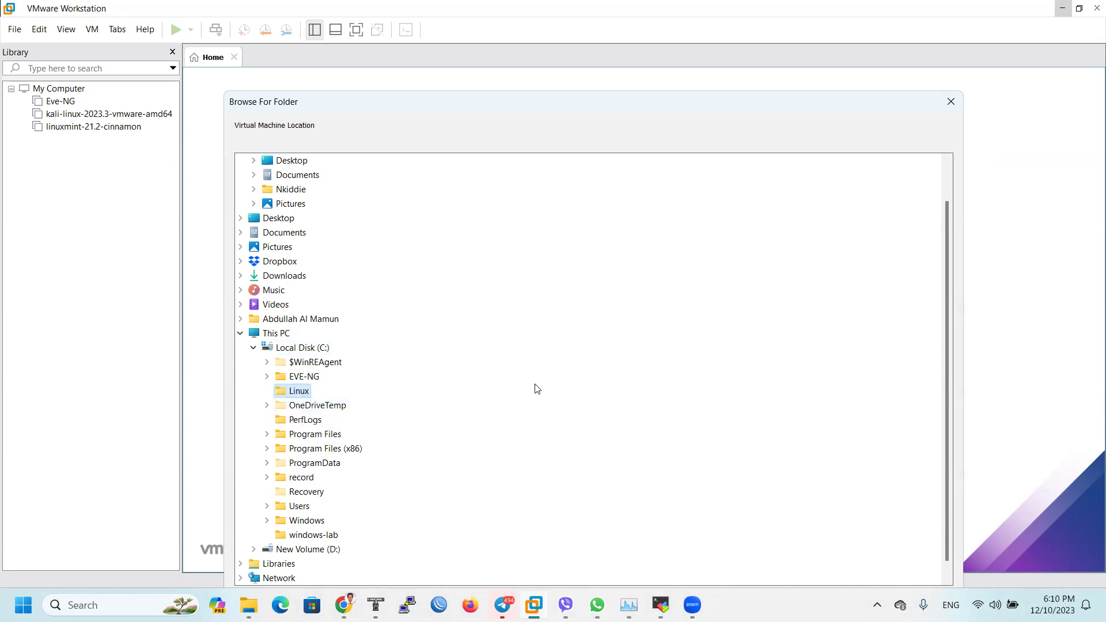
{"action": "right_click", "coordinate": [602, 389]}
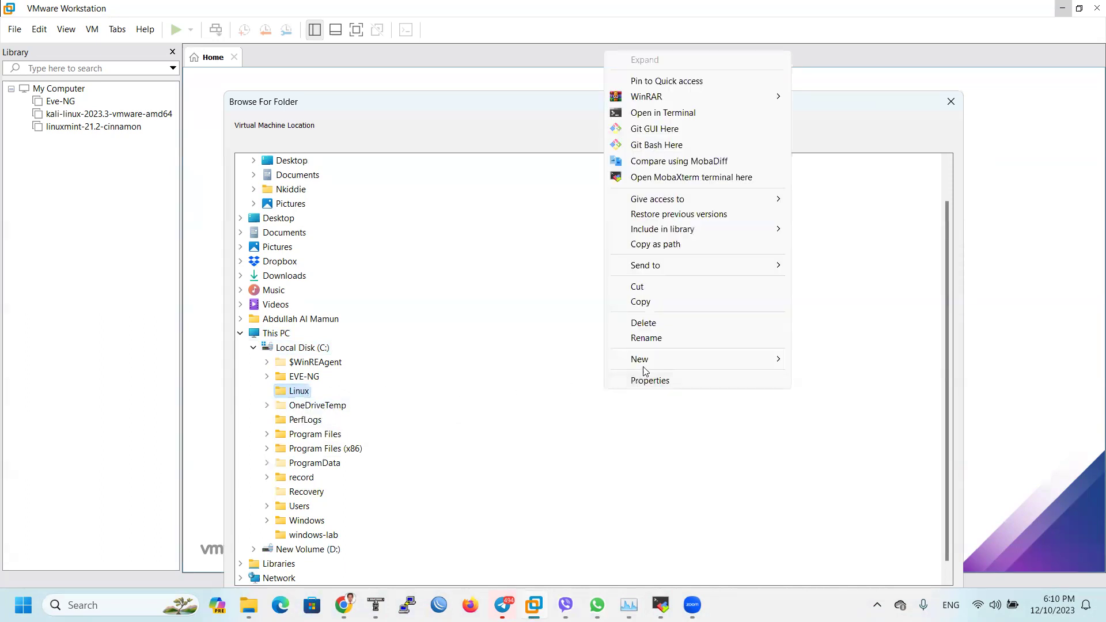
{"action": "mouse_move", "coordinate": [651, 366]}
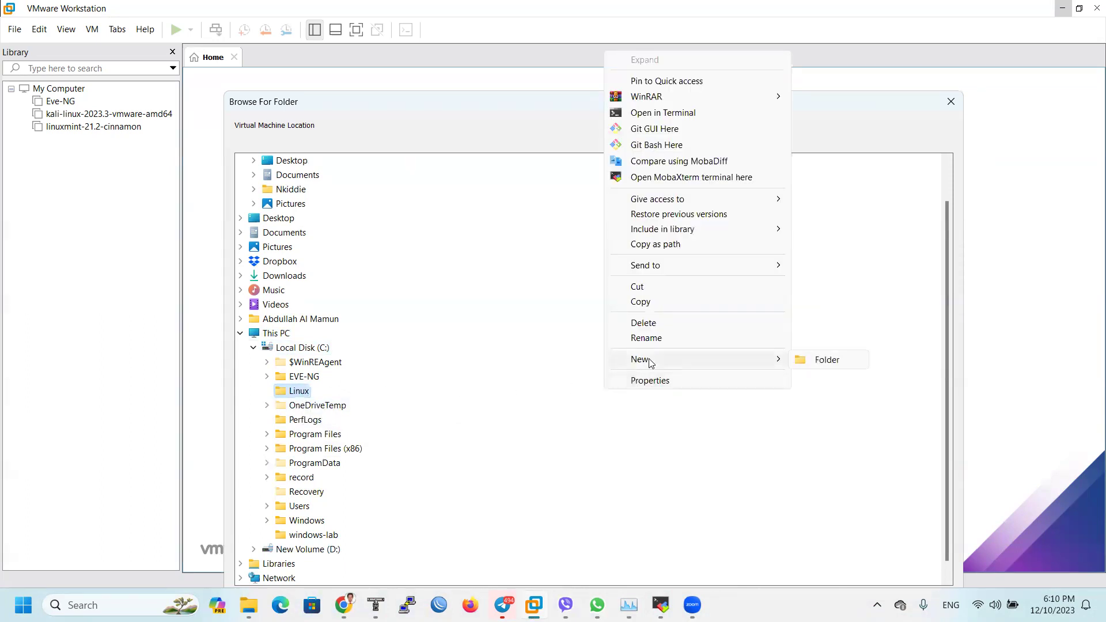
{"action": "left_click", "coordinate": [830, 362]}
{"action": "key", "text": "Return"}
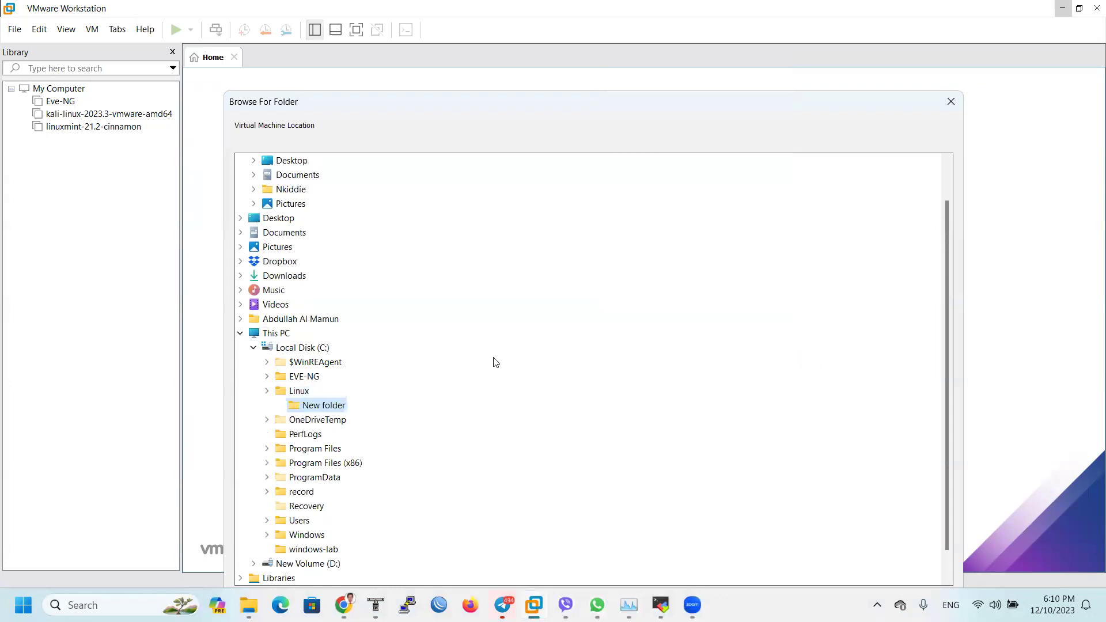
Step: Delete the new folder inside the Linux folder on drive C:
{"action": "right_click", "coordinate": [340, 405]}
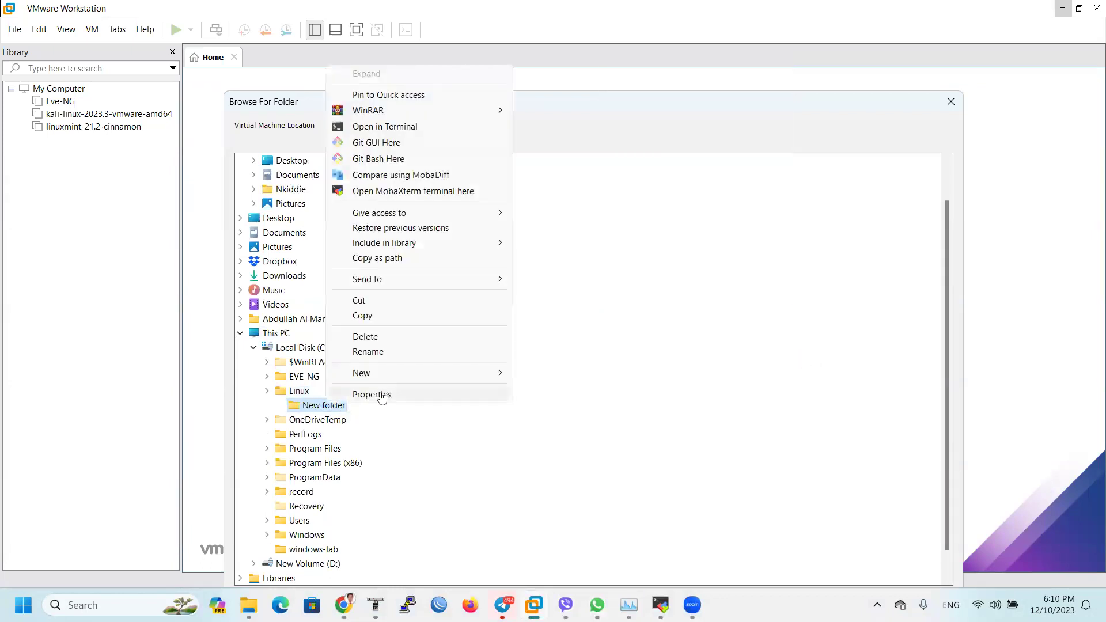
{"action": "left_click", "coordinate": [384, 338]}
{"action": "key", "text": "Down"}
{"action": "key", "text": "Down"}
{"action": "key", "text": "Down"}
{"action": "scroll", "coordinate": [634, 369], "scroll_direction": "up", "scroll_amount": 5}
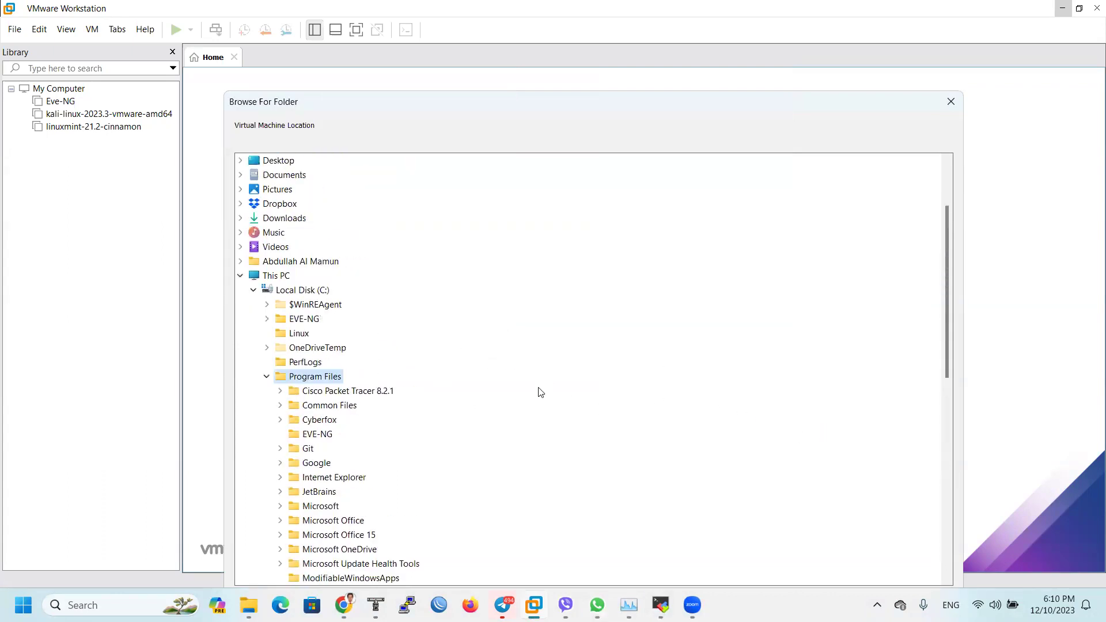
Step: Try to create a new folder directly on Local Disk (C:)
{"action": "left_click", "coordinate": [319, 296]}
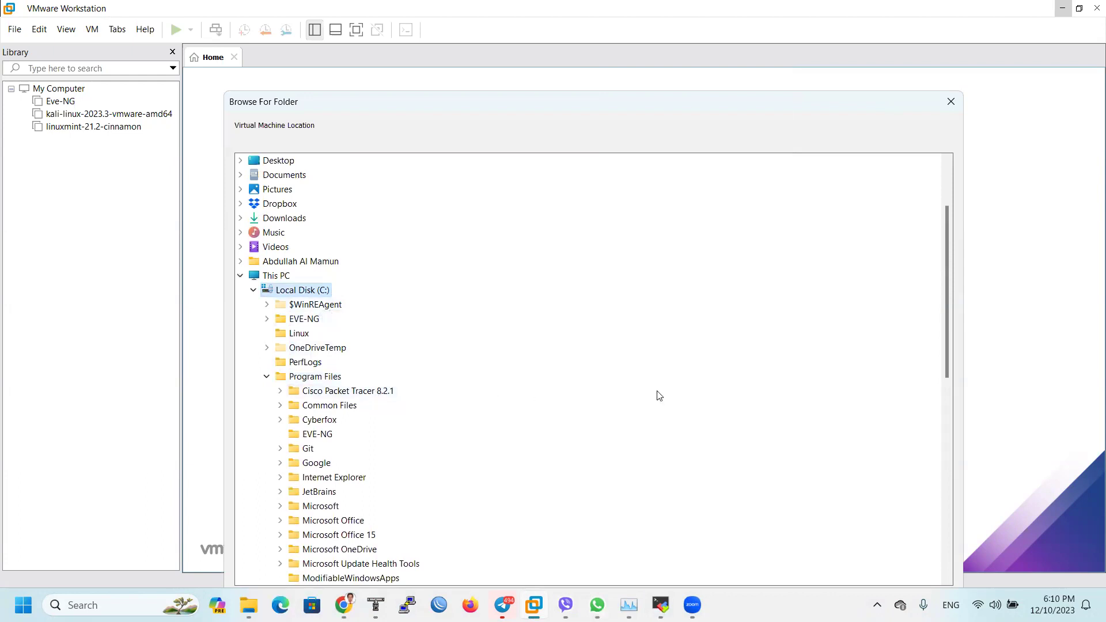
{"action": "right_click", "coordinate": [900, 372]}
{"action": "mouse_move", "coordinate": [952, 340]}
{"action": "left_click", "coordinate": [866, 336]}
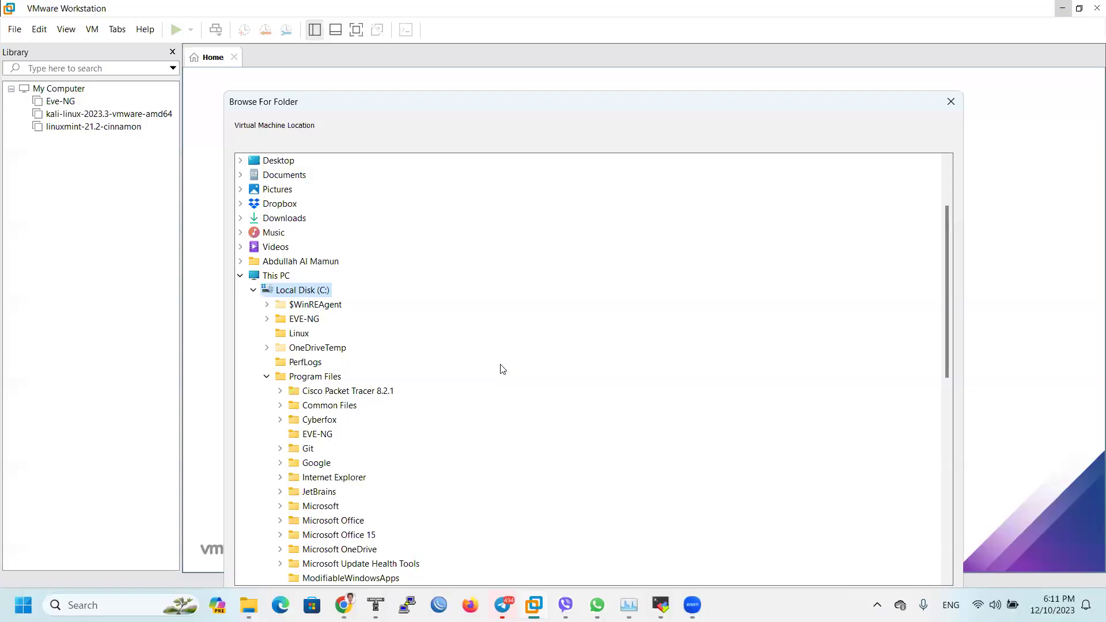
{"action": "right_click", "coordinate": [734, 358]}
{"action": "mouse_move", "coordinate": [789, 330]}
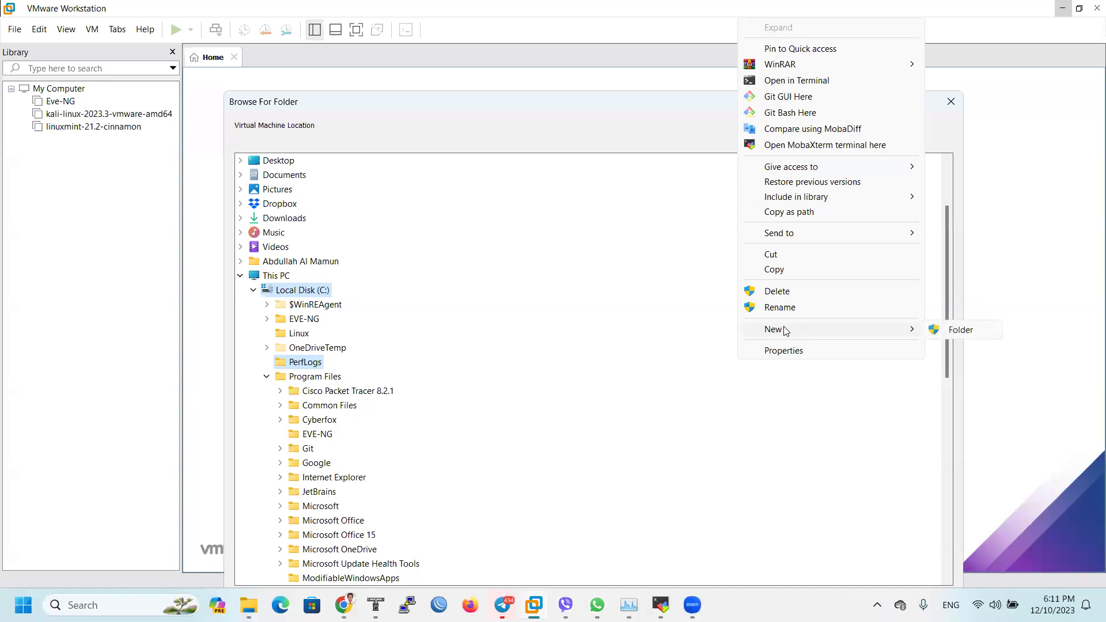
{"action": "left_click", "coordinate": [565, 367]}
{"action": "scroll", "coordinate": [472, 375], "scroll_direction": "down", "scroll_amount": 4}
{"action": "left_click", "coordinate": [756, 350]}
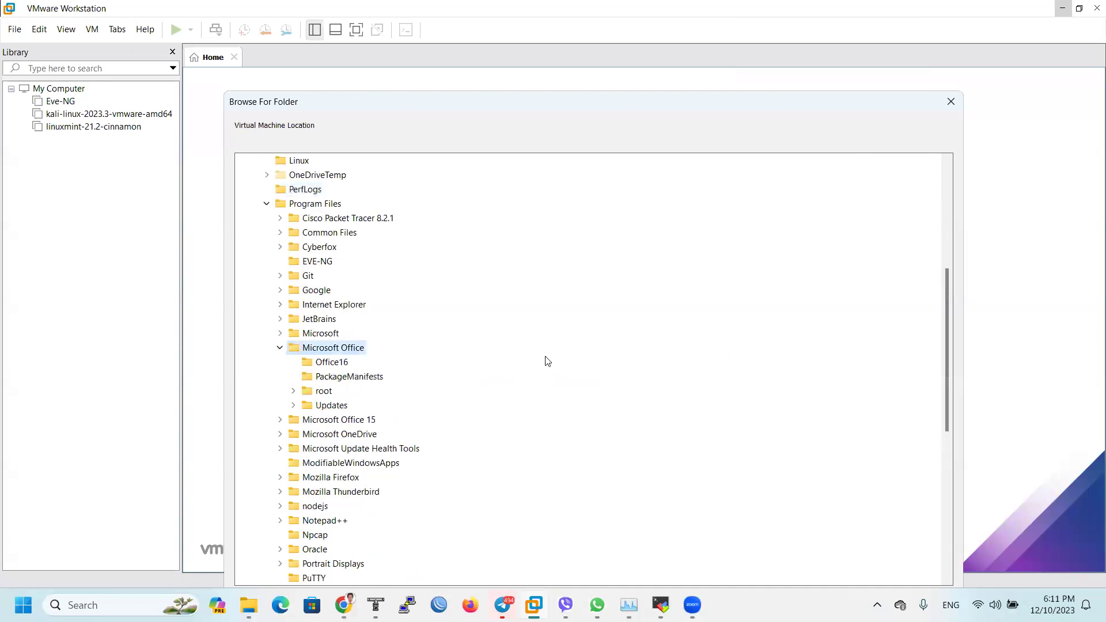
Step: Set the virtual machine's location to C:\New-Linux and keep the name Ubuntu 64-bit
{"action": "scroll", "coordinate": [518, 334], "scroll_direction": "up", "scroll_amount": 6}
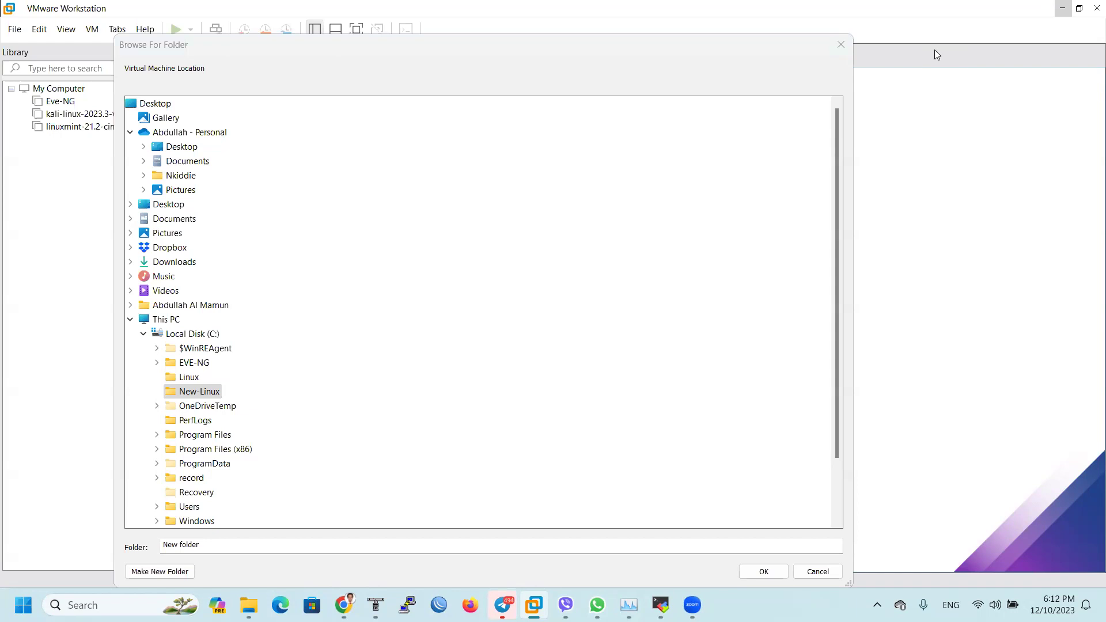
{"action": "left_click", "coordinate": [208, 397]}
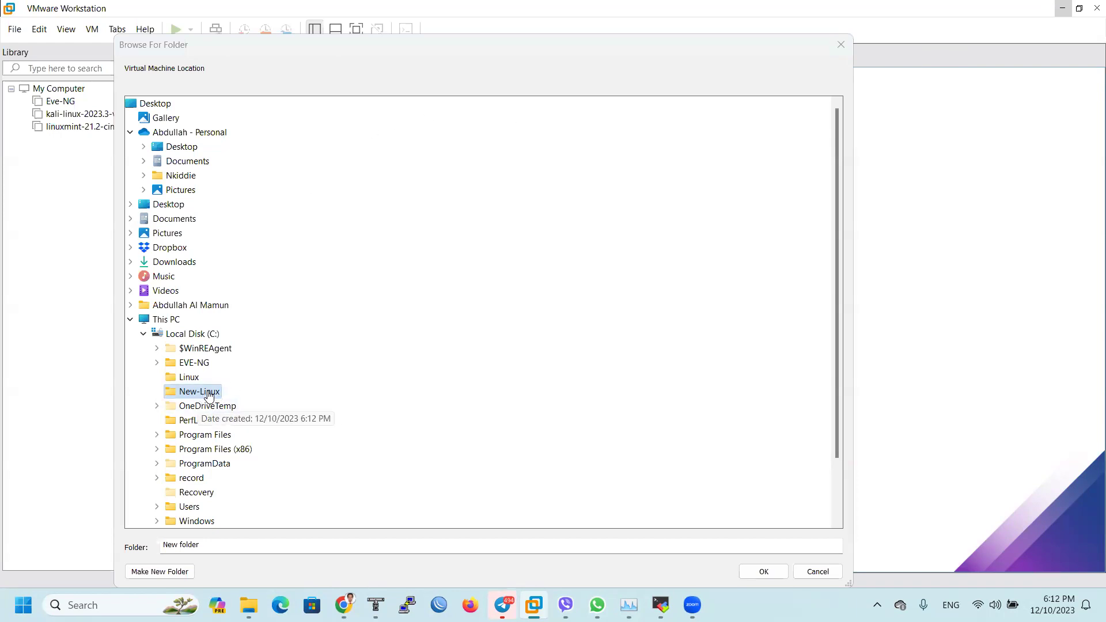
{"action": "left_click", "coordinate": [764, 571]}
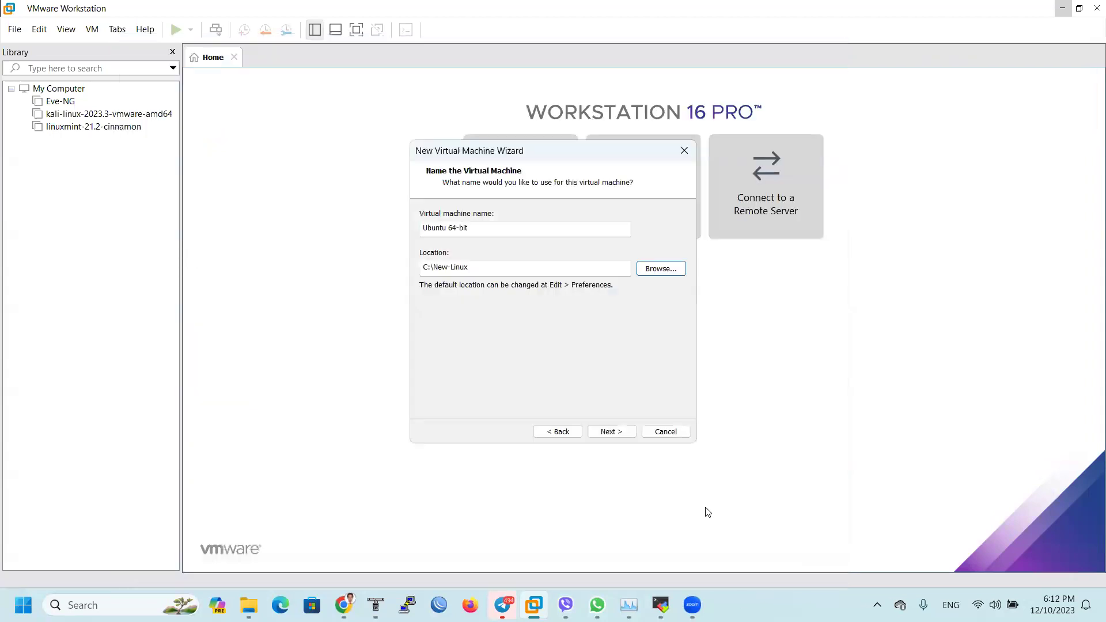
{"action": "left_click_drag", "start_coordinate": [480, 267], "coordinate": [453, 266]}
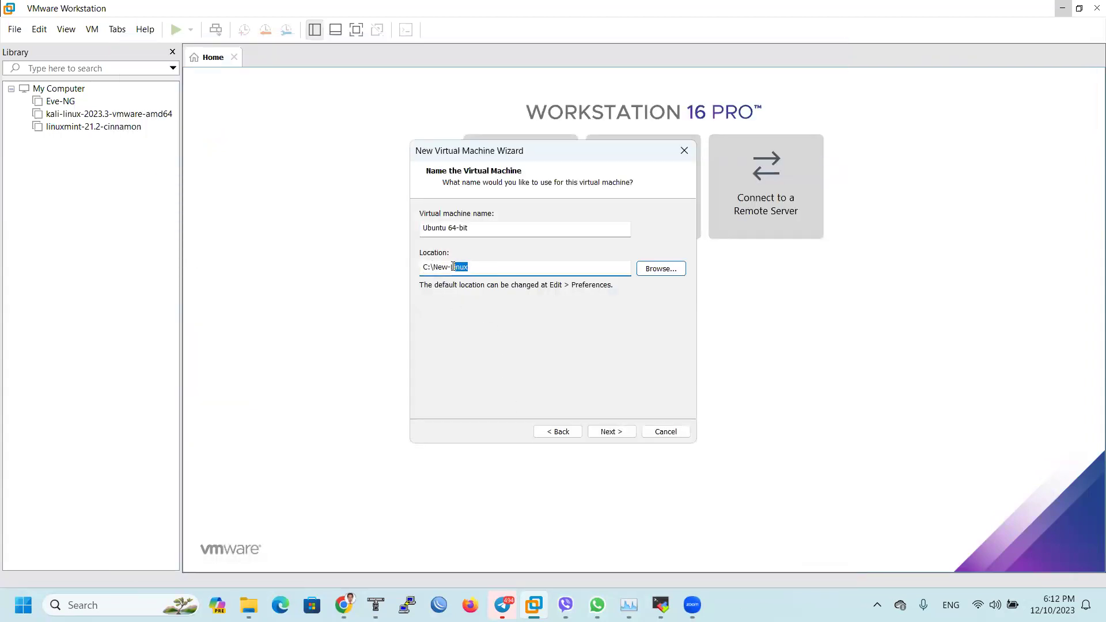
{"action": "left_click", "coordinate": [611, 432]}
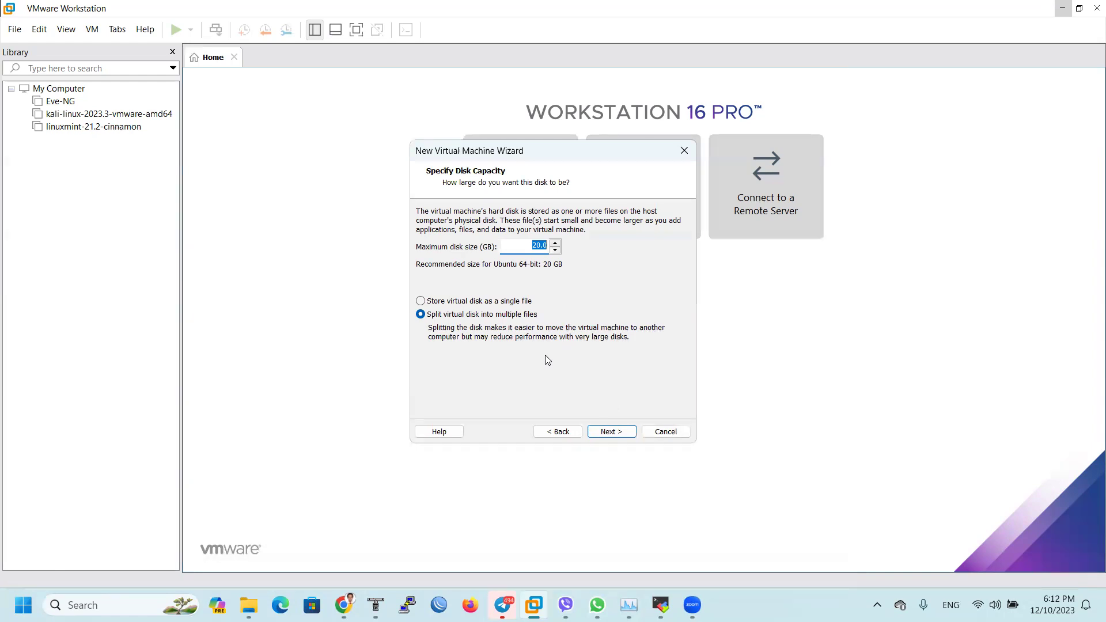
Step: Set the maximum disk size to 30 GB, split into multiple files, and finish creating the virtual machine
{"action": "left_click", "coordinate": [536, 245]}
{"action": "left_click", "coordinate": [616, 435]}
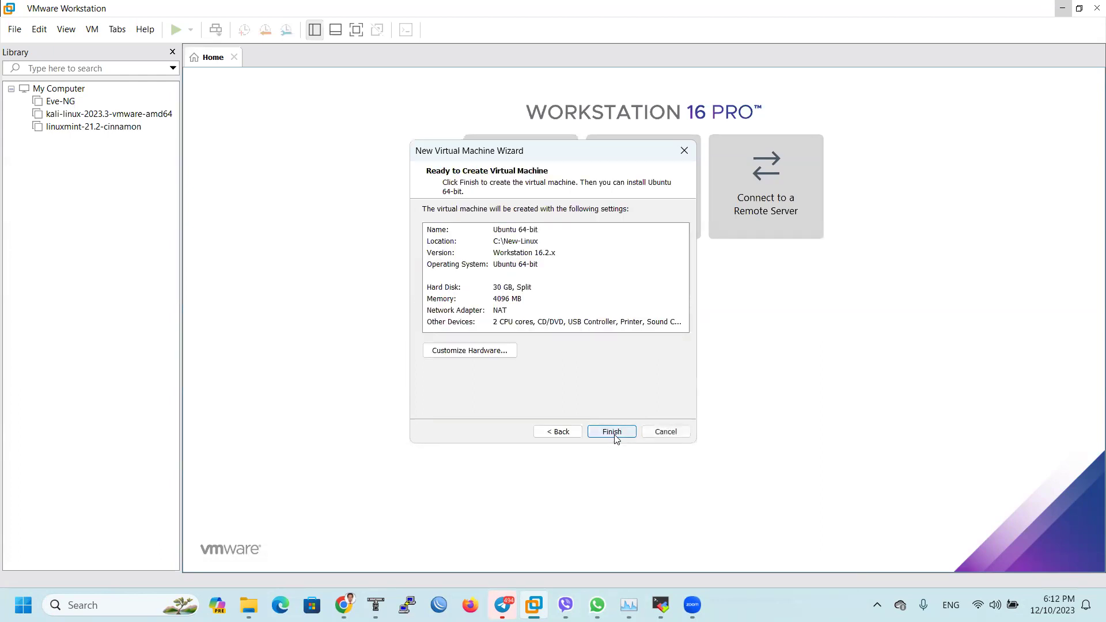
{"action": "left_click", "coordinate": [615, 436]}
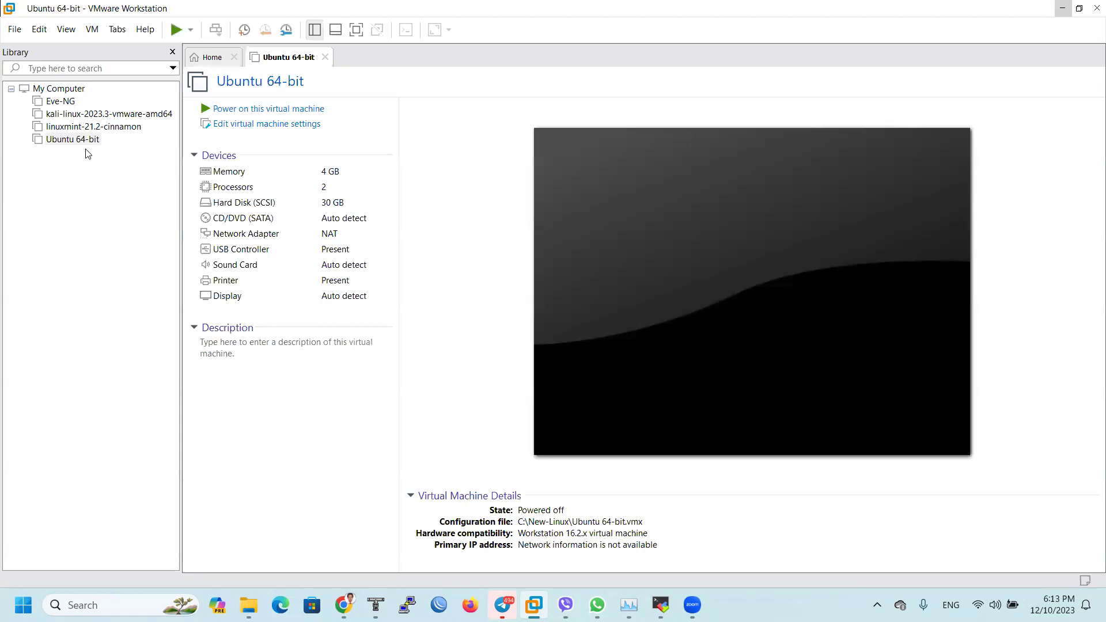
Step: Rename the Ubuntu 64-bit virtual machine in the library to Ubuntu-23
{"action": "right_click", "coordinate": [88, 142]}
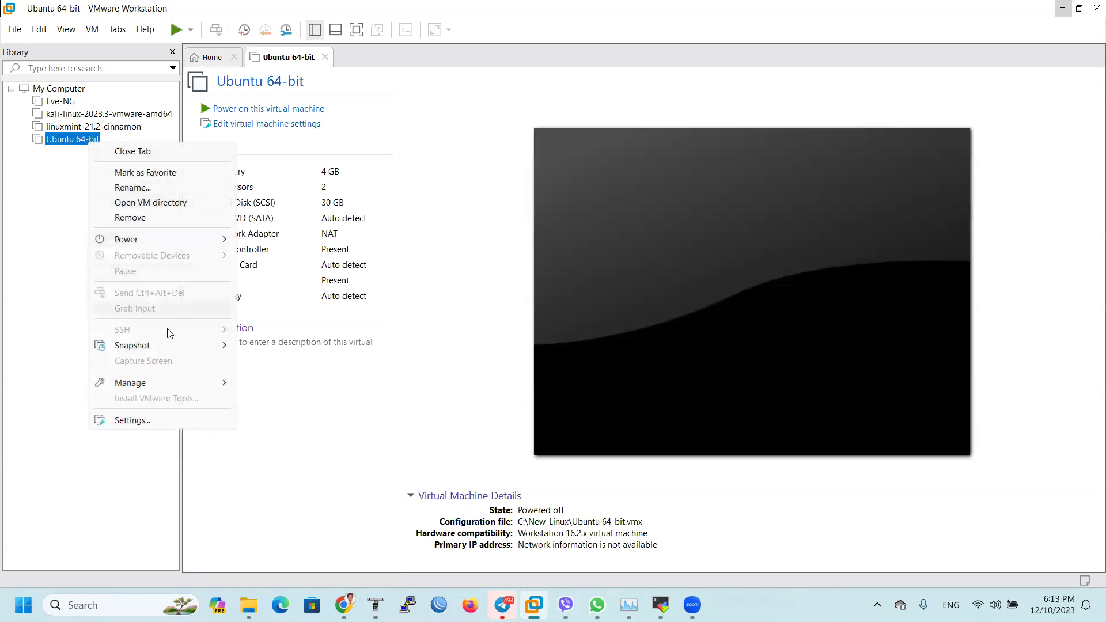
{"action": "left_click", "coordinate": [139, 188]}
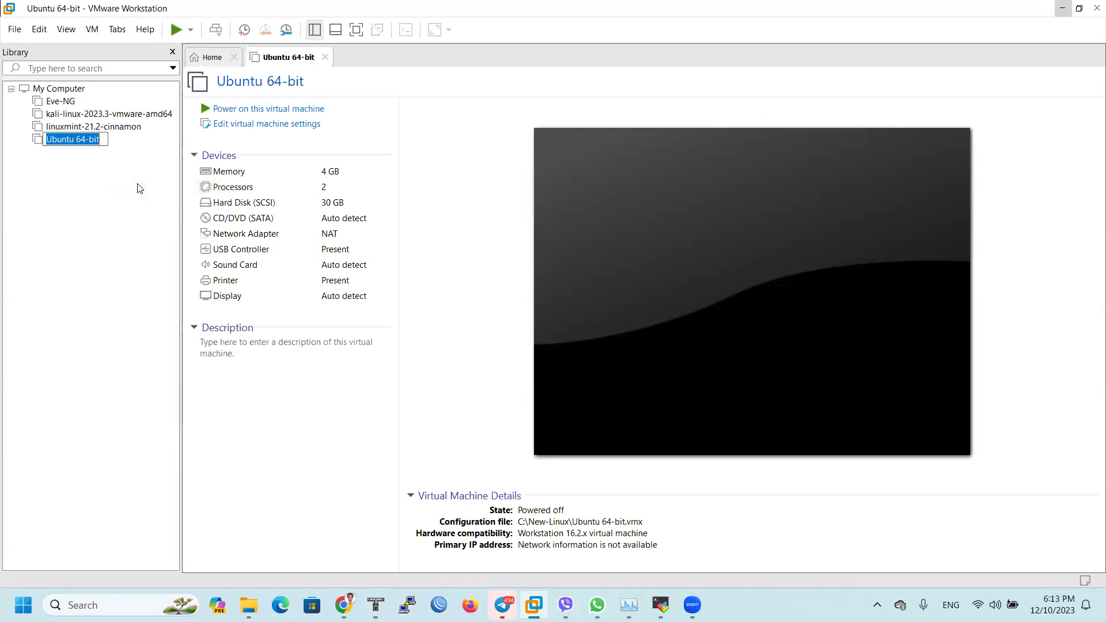
{"action": "key", "text": "End"}
{"action": "key", "text": "BackSpace"}
{"action": "key", "text": "BackSpace"}
{"action": "key", "text": "BackSpace"}
{"action": "key", "text": "BackSpace"}
{"action": "key", "text": "BackSpace"}
{"action": "type", "text": "-23"}
{"action": "key", "text": "Return"}
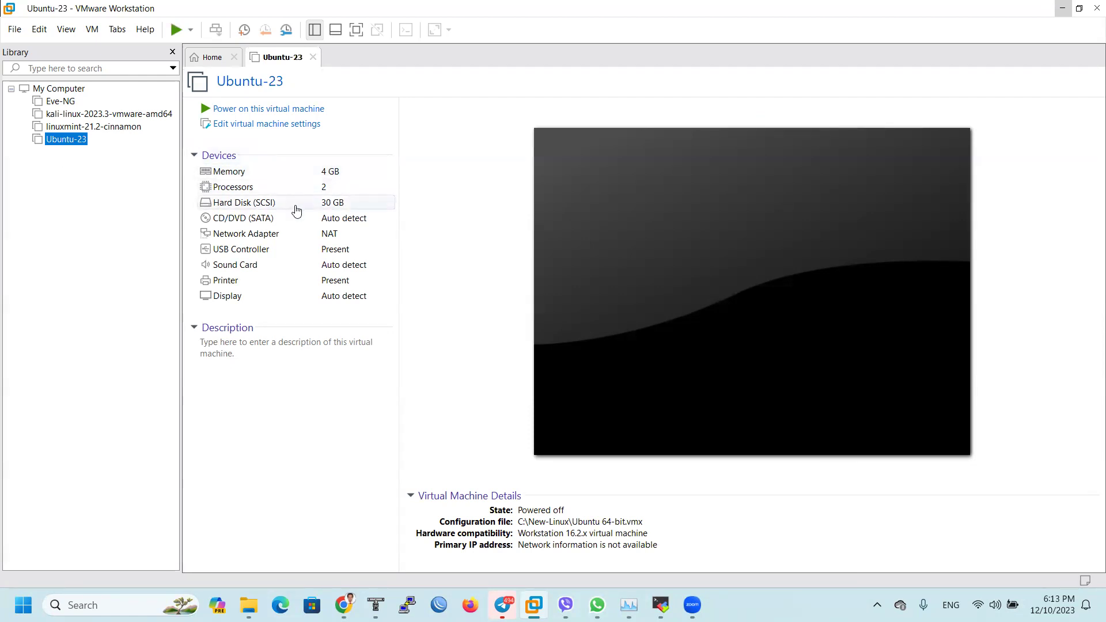
Step: Set the Ubuntu-23 virtual machine's memory to 8192 MB and apply the change
{"action": "left_click", "coordinate": [265, 171]}
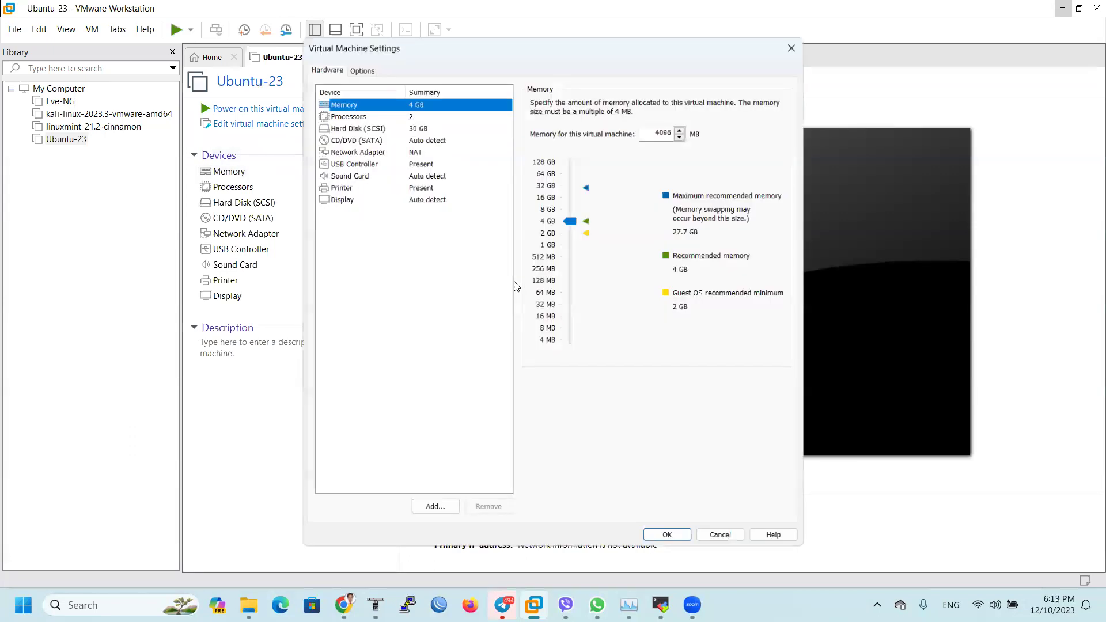
{"action": "left_click_drag", "start_coordinate": [572, 219], "coordinate": [572, 205]}
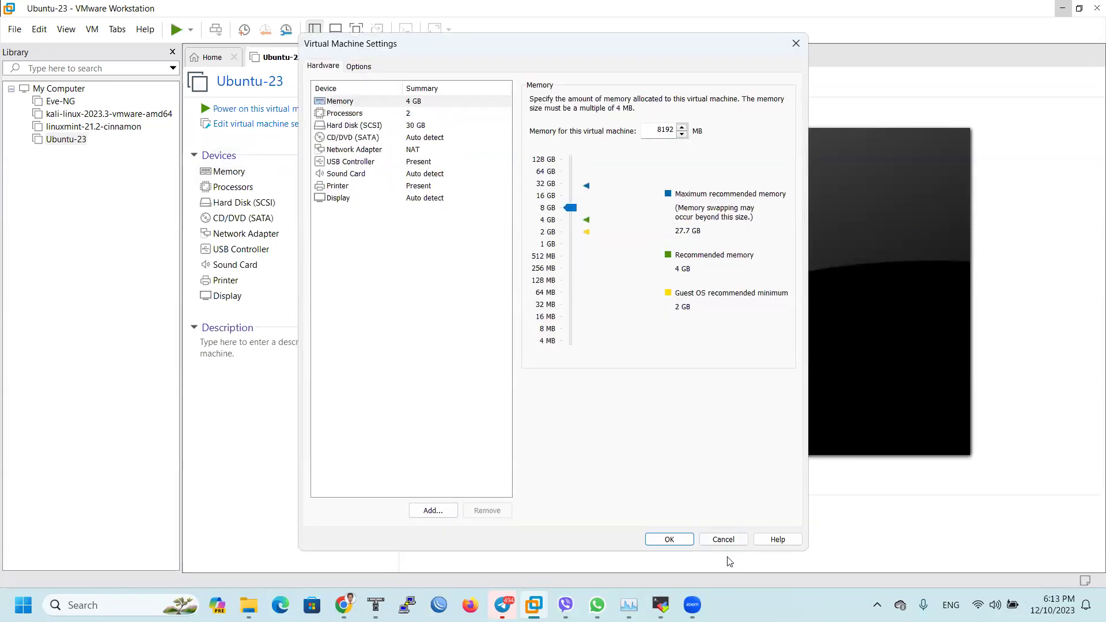
{"action": "left_click", "coordinate": [670, 539]}
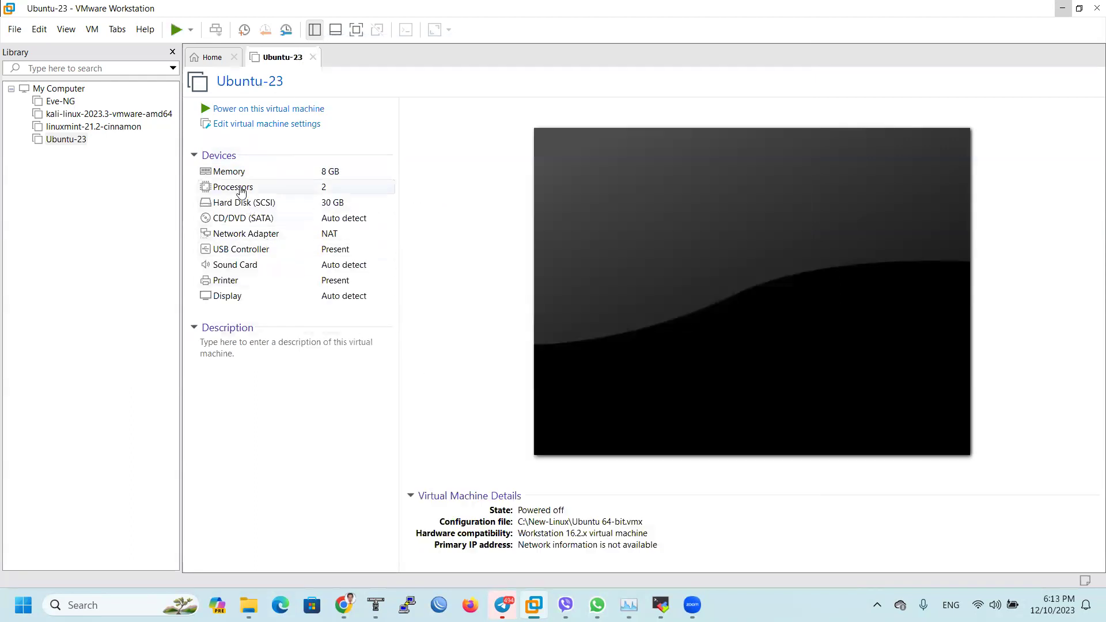
Step: Set the virtual machine to 8 processors with 2 cores per processor and apply the change
{"action": "double_click", "coordinate": [270, 190]}
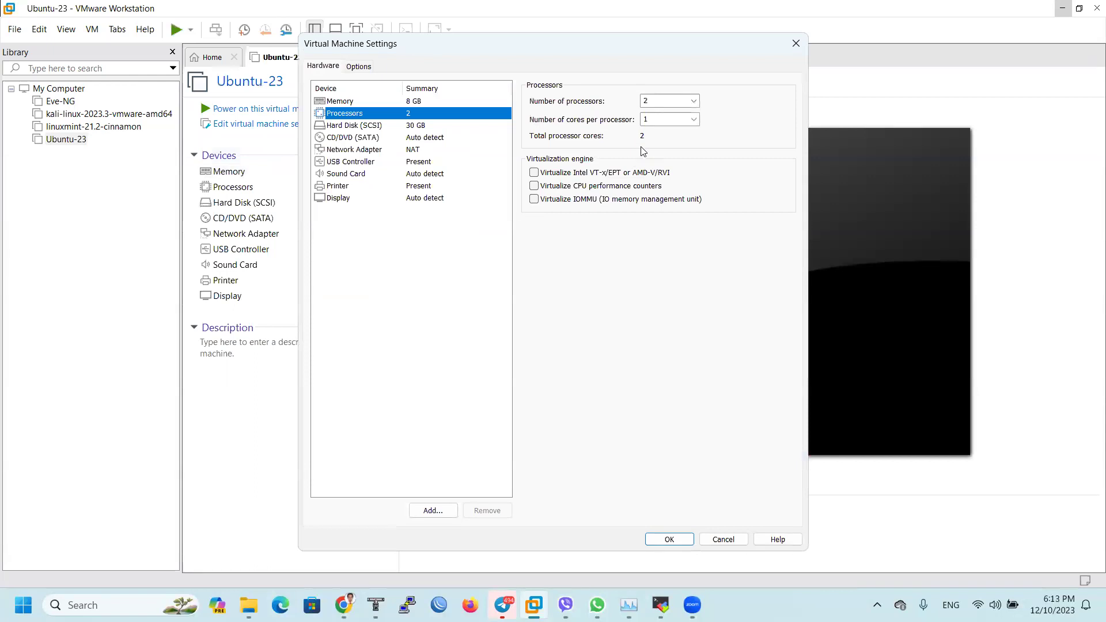
{"action": "left_click", "coordinate": [693, 100]}
{"action": "left_click", "coordinate": [665, 133]}
{"action": "left_click", "coordinate": [649, 120]}
{"action": "left_click", "coordinate": [694, 119]}
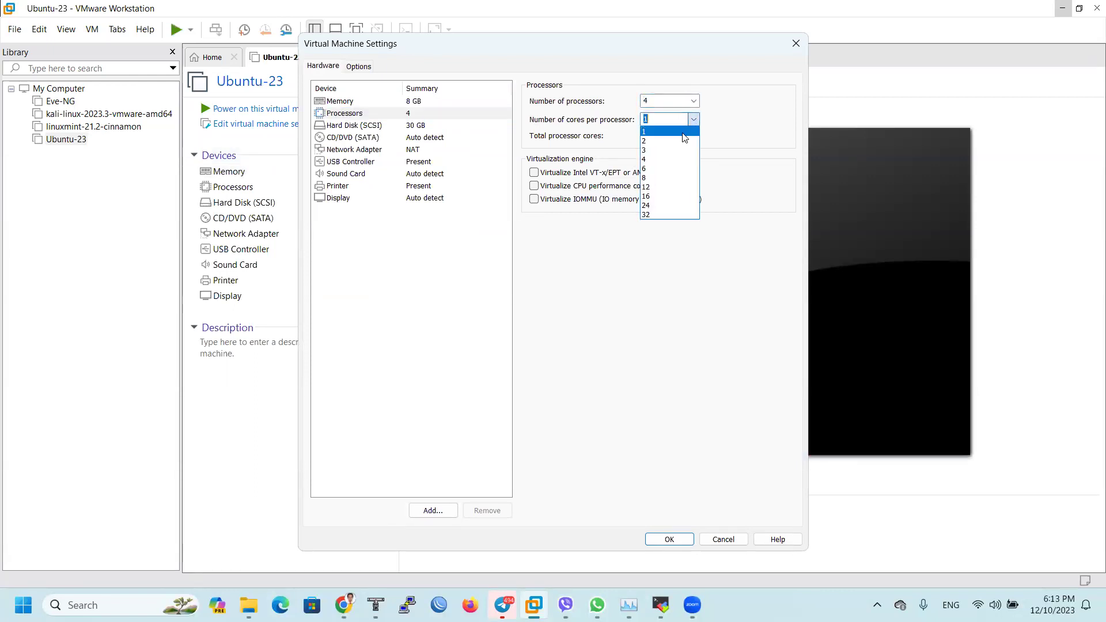
{"action": "left_click", "coordinate": [676, 141]}
{"action": "left_click", "coordinate": [694, 101]}
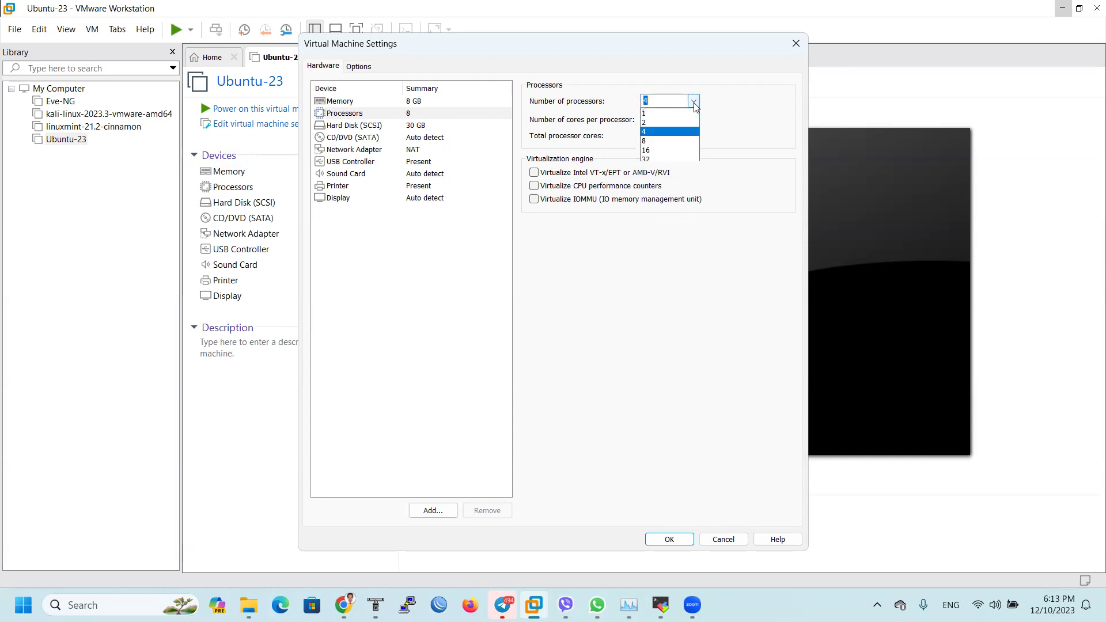
{"action": "left_click", "coordinate": [665, 141]}
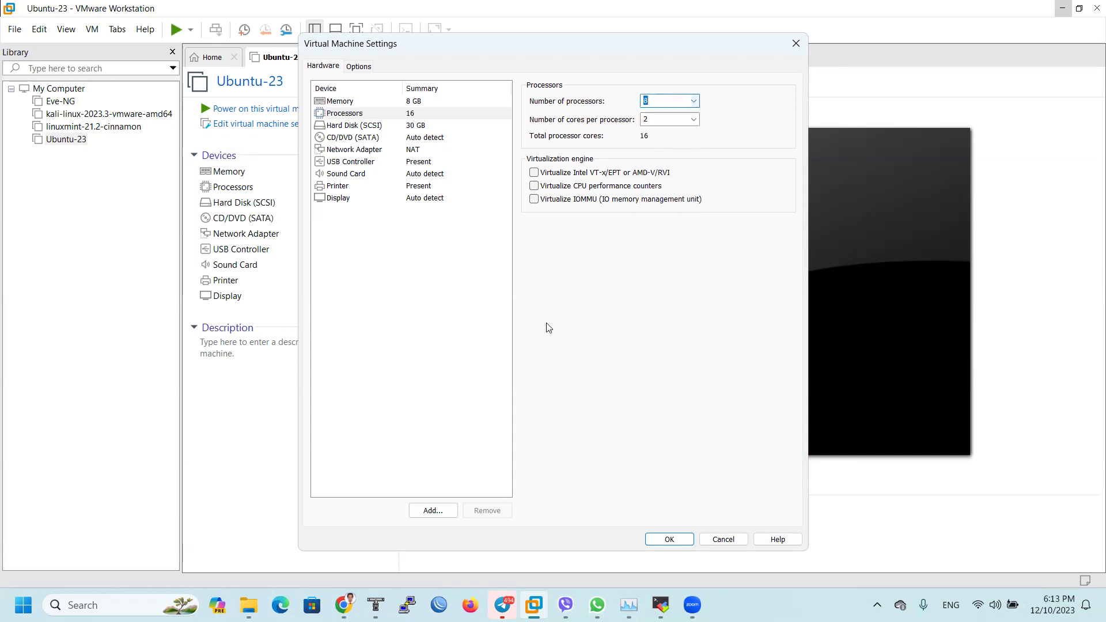
{"action": "left_click", "coordinate": [669, 542]}
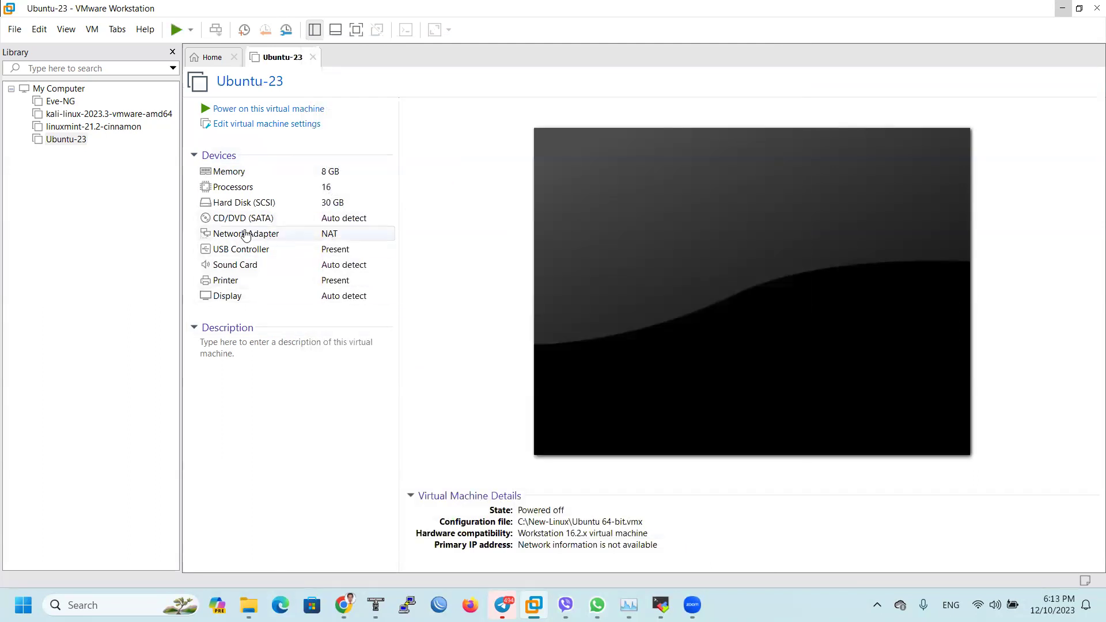
Step: Set the virtual machine's CD/DVD drive to use the ISO image D:\OS\ubuntu-22.04.3-desktop-amd64.iso
{"action": "double_click", "coordinate": [253, 222]}
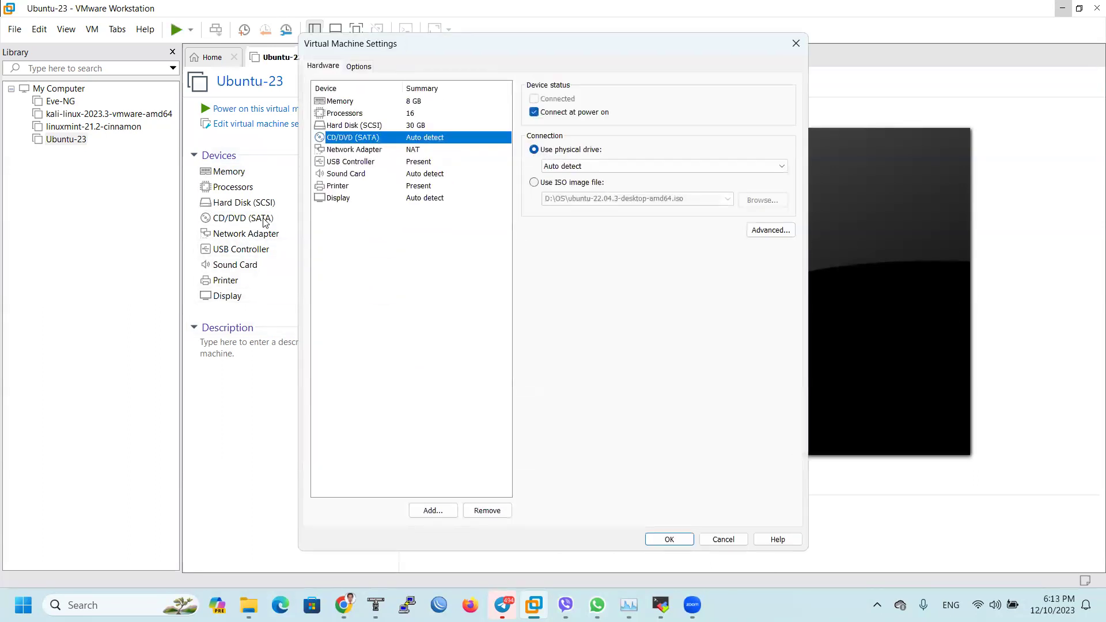
{"action": "left_click", "coordinate": [534, 183]}
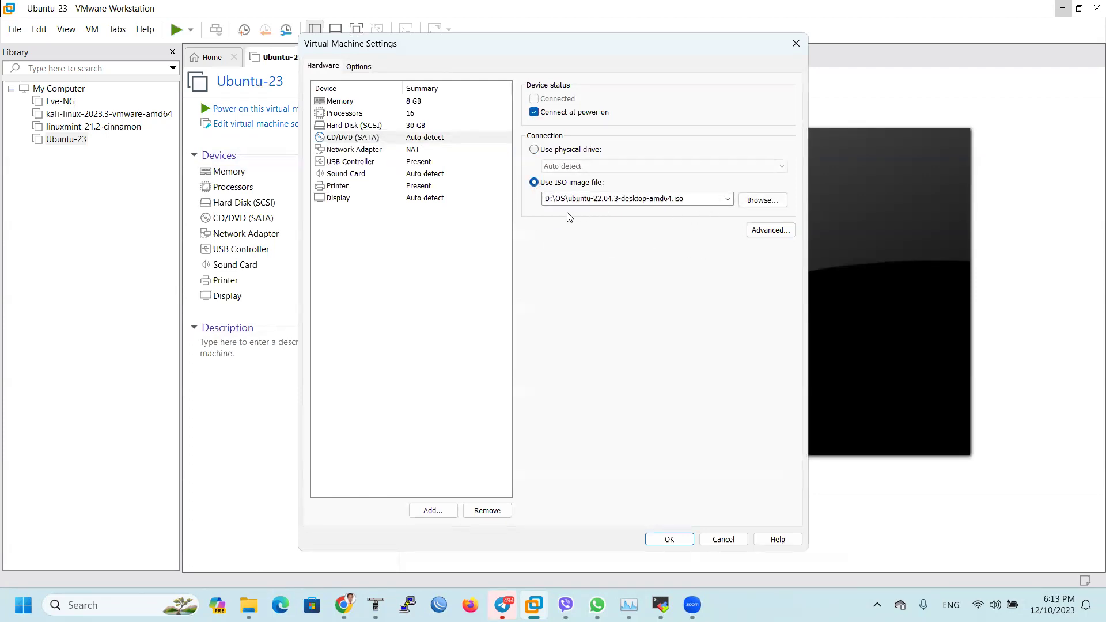
{"action": "left_click", "coordinate": [762, 199]}
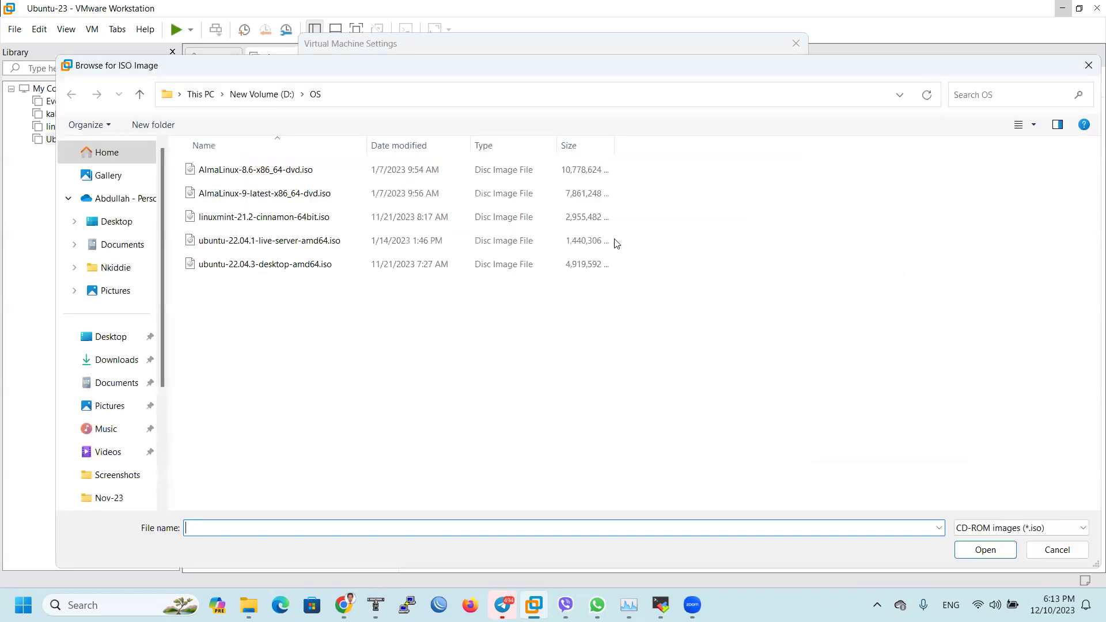
{"action": "left_click", "coordinate": [243, 269]}
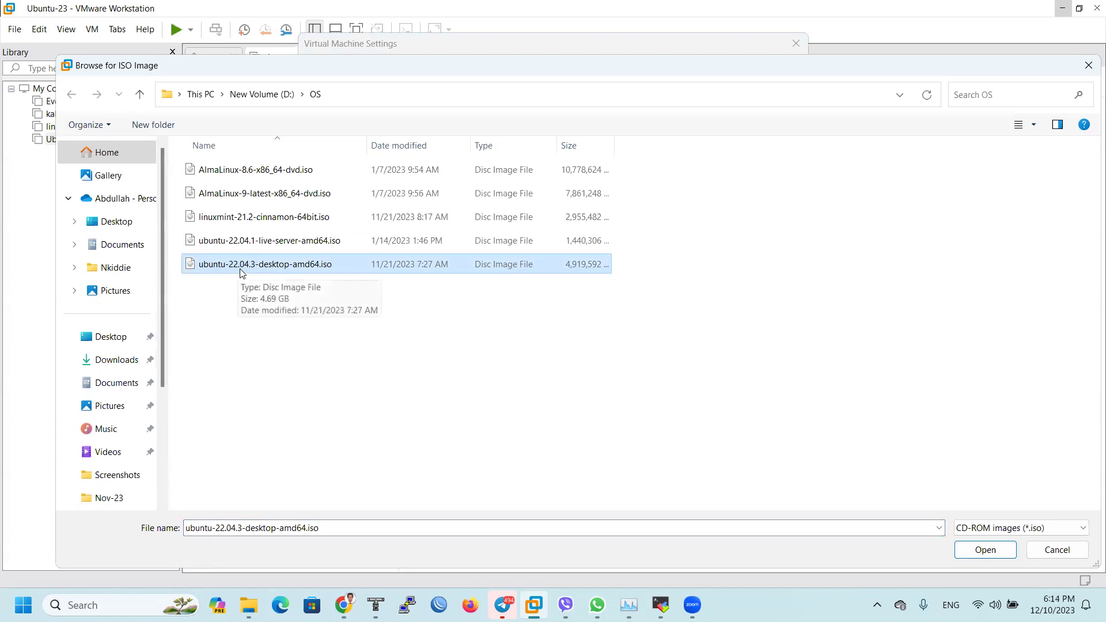
{"action": "double_click", "coordinate": [304, 269]}
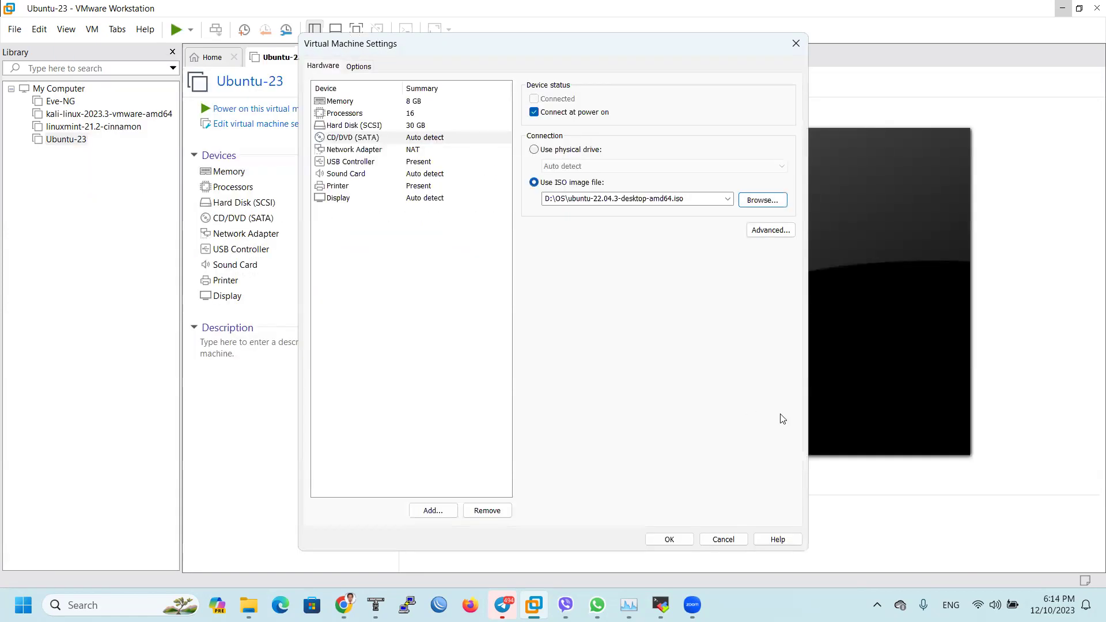
{"action": "left_click", "coordinate": [670, 539]}
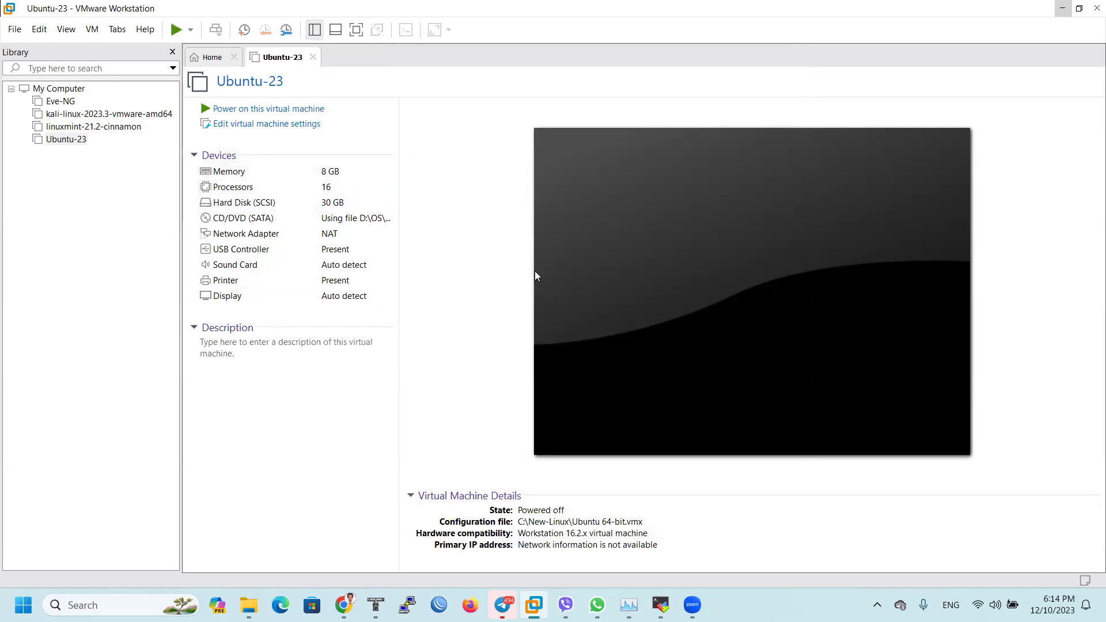
Step: Power on the Ubuntu-23 virtual machine and boot the Try or Install Ubuntu entry
{"action": "left_click", "coordinate": [177, 30]}
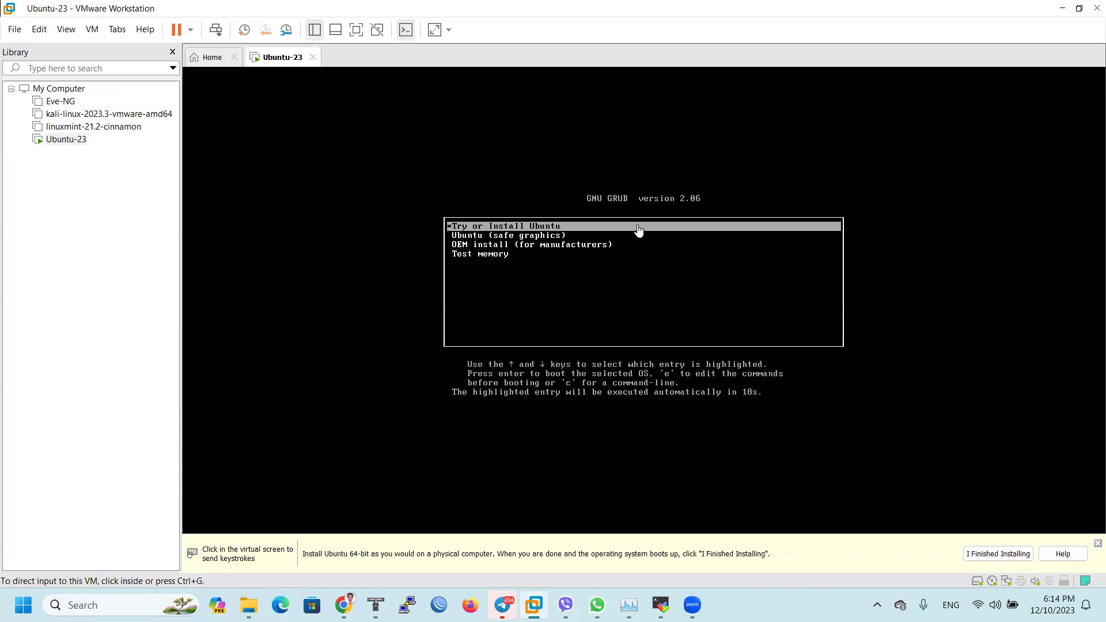
{"action": "left_click", "coordinate": [612, 230]}
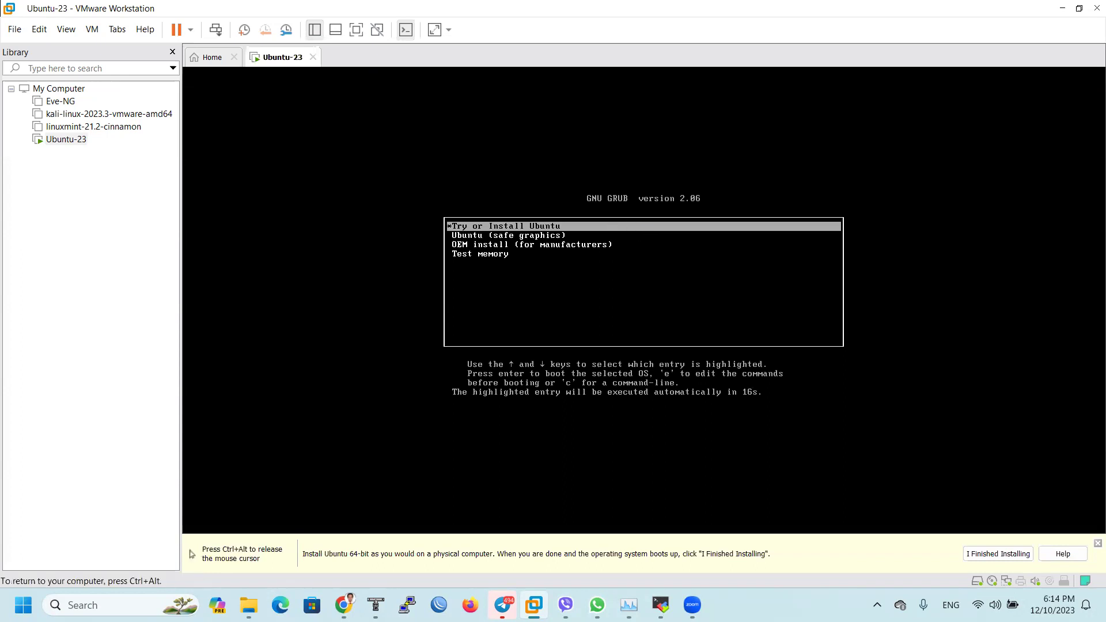
{"action": "key", "text": "Return"}
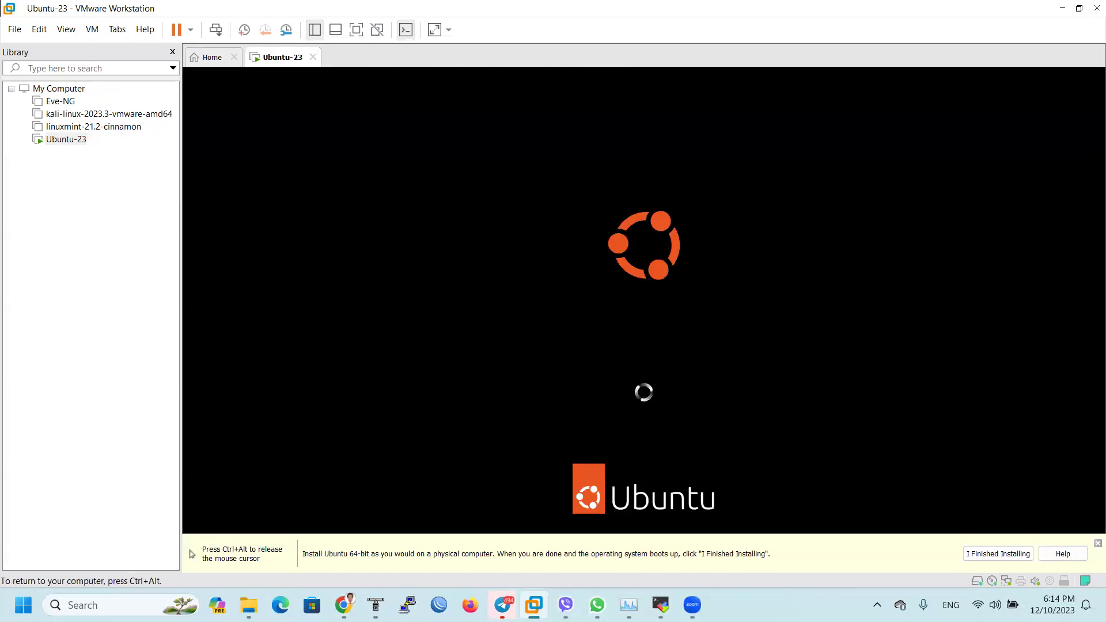
{"action": "key", "text": "ctrl+alt"}
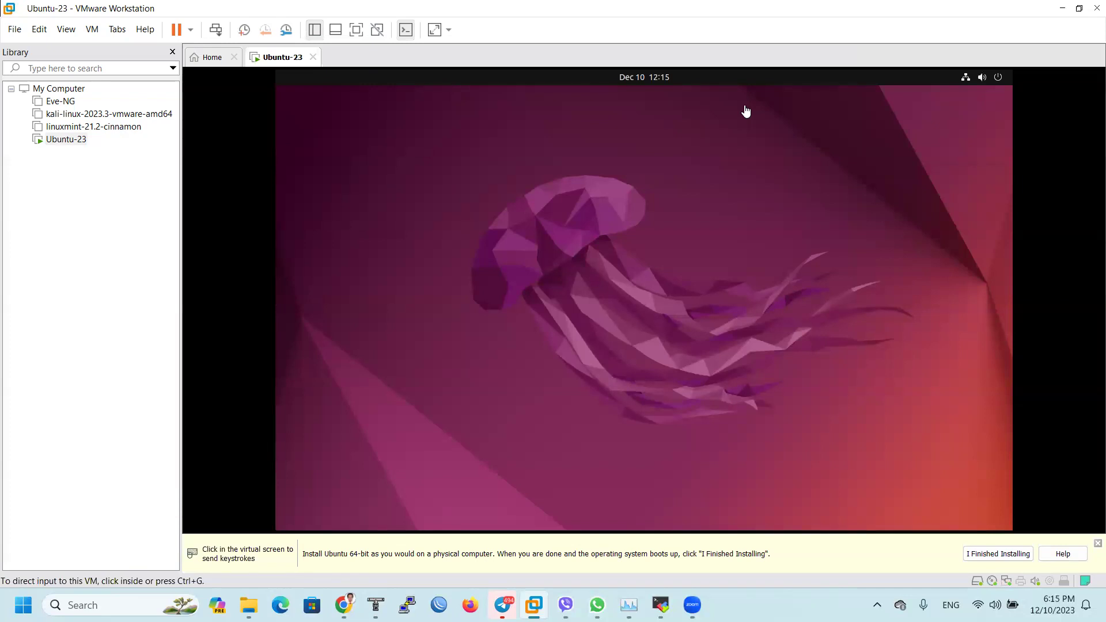
Step: Start installing Ubuntu in English with the English (US) keyboard layout and a normal installation that downloads updates
{"action": "left_click", "coordinate": [752, 362]}
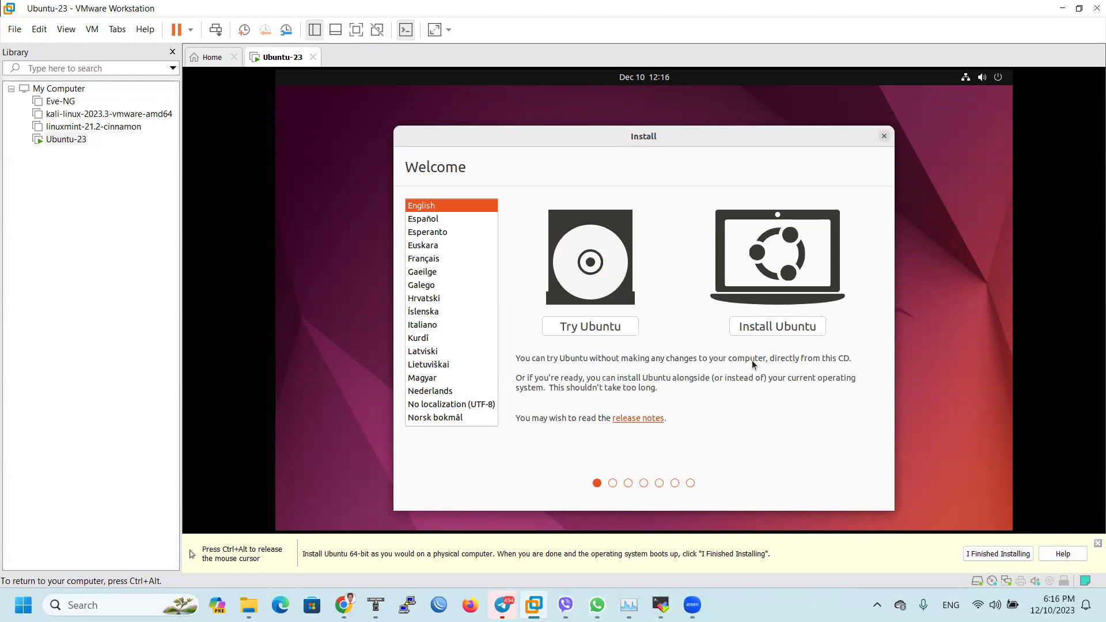
{"action": "left_click", "coordinate": [791, 329]}
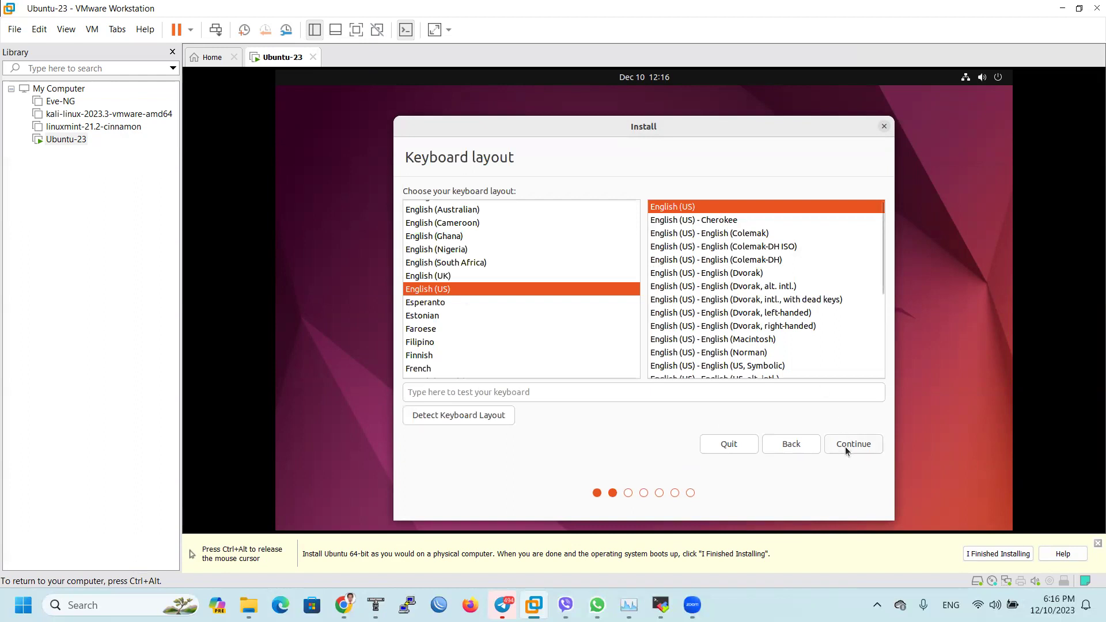
{"action": "left_click", "coordinate": [845, 447]}
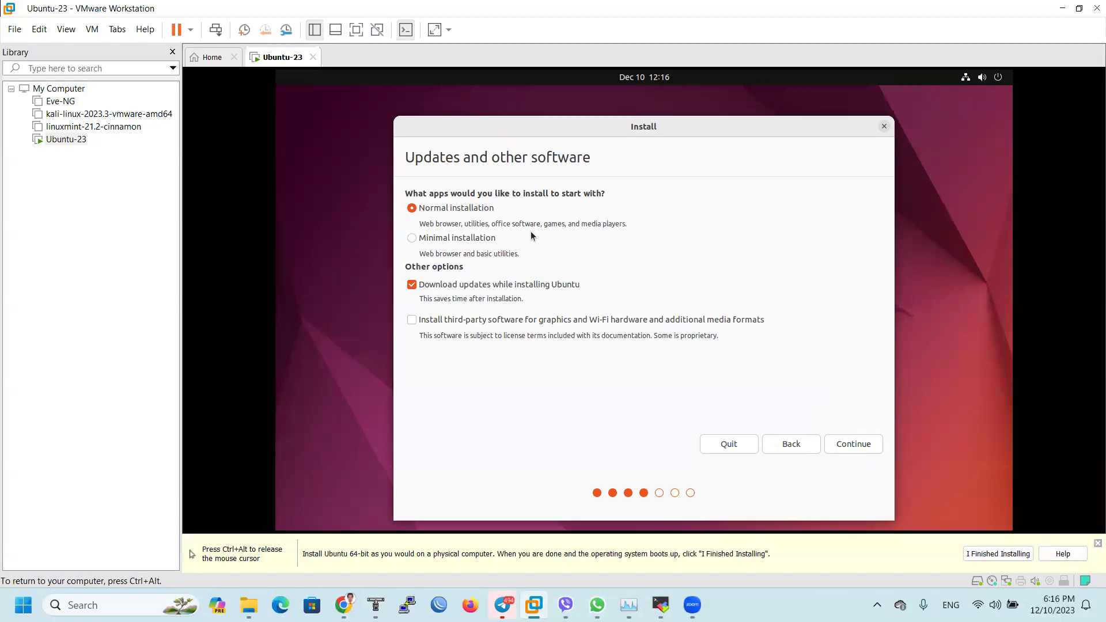
{"action": "left_click", "coordinate": [852, 441]}
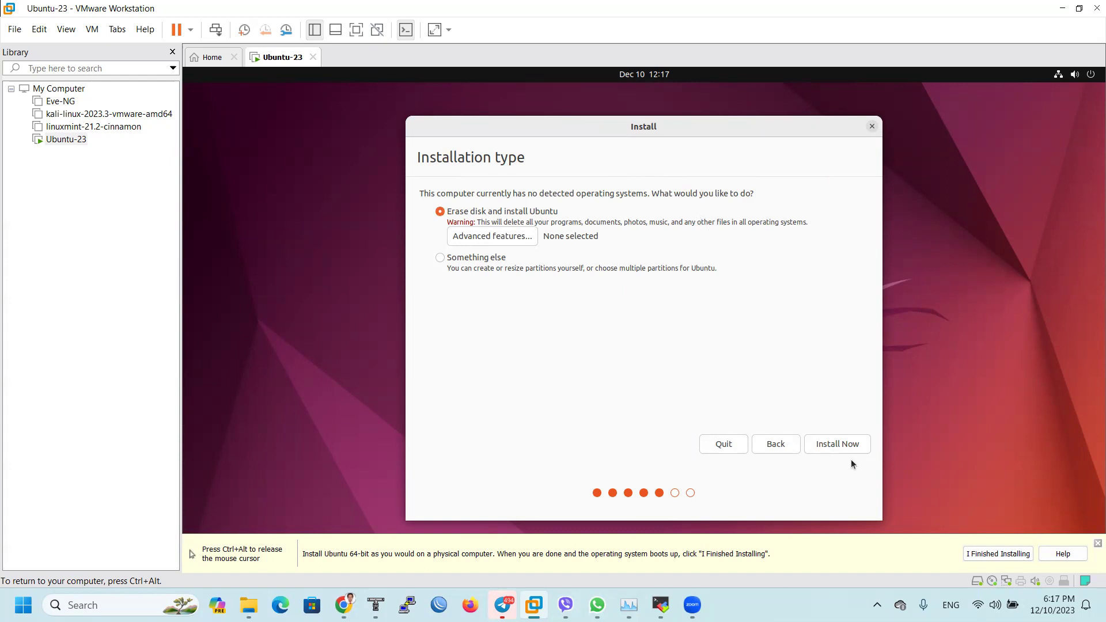
Step: Install with Erase disk and install Ubuntu, write the changes to disk, and accept Dhaka as the location
{"action": "left_click", "coordinate": [834, 445]}
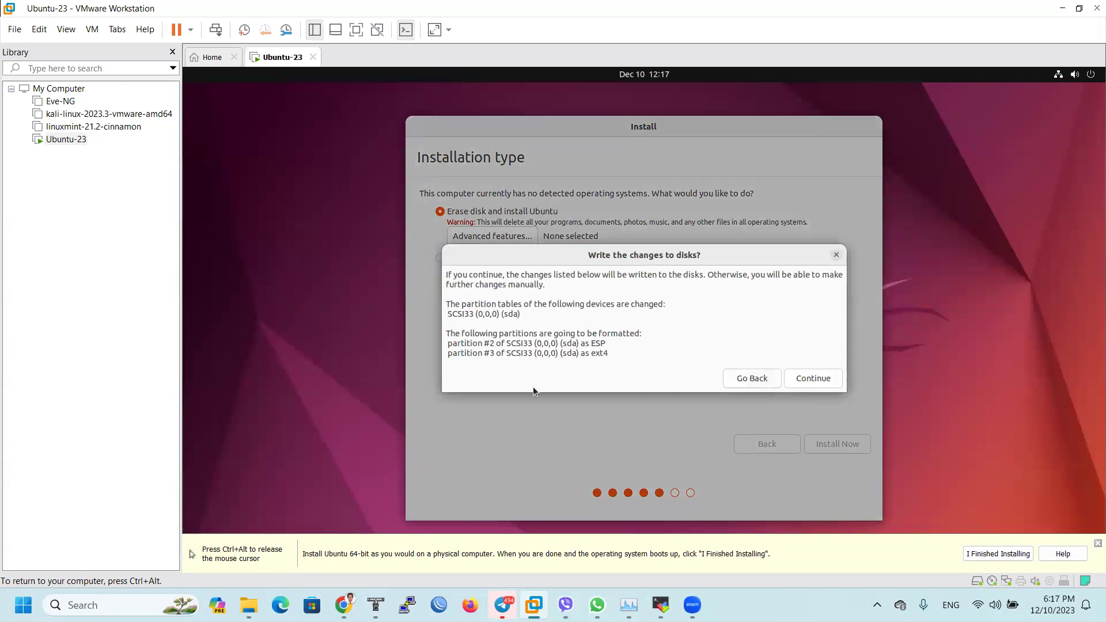
{"action": "left_click", "coordinate": [808, 377]}
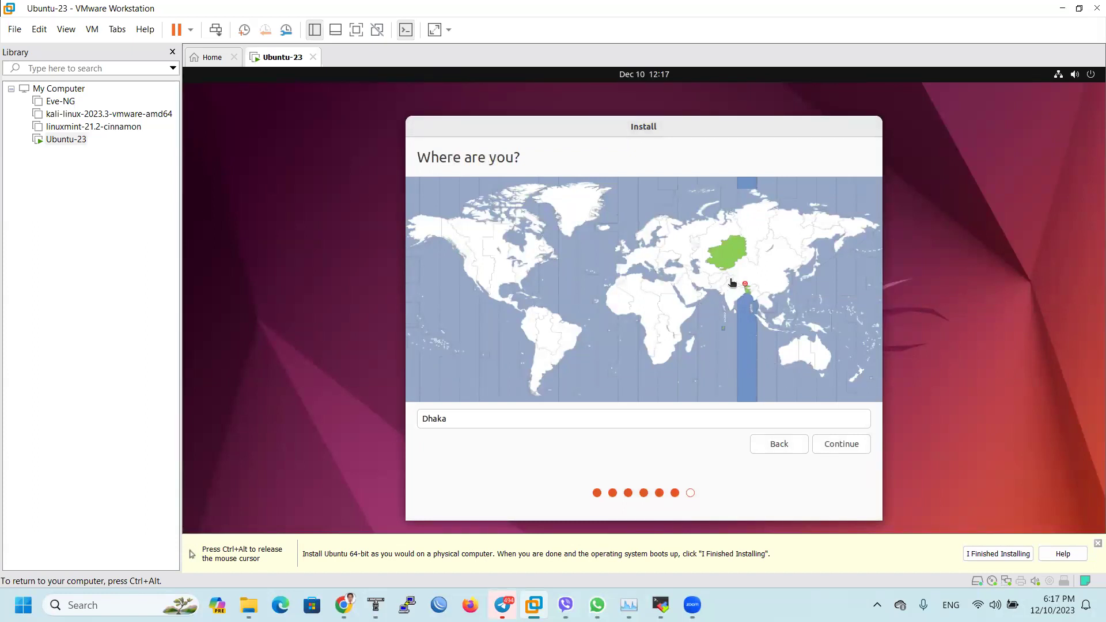
{"action": "left_click", "coordinate": [842, 446]}
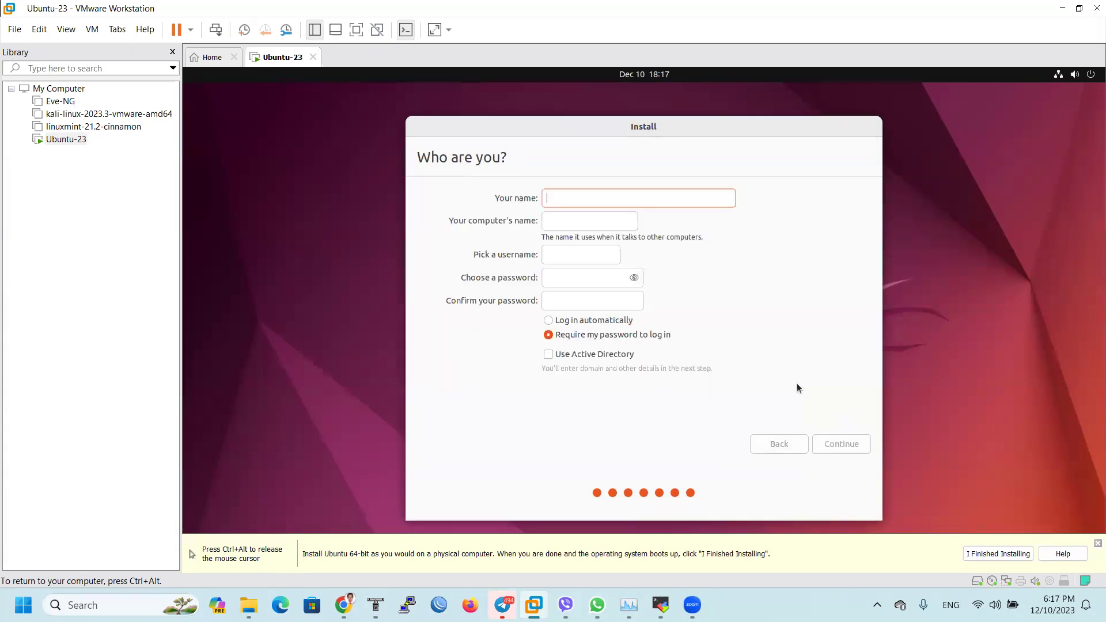
Step: Fill in the account holder's full name and replace the suggested username with a custom one
{"action": "type", "text": "Ab"}
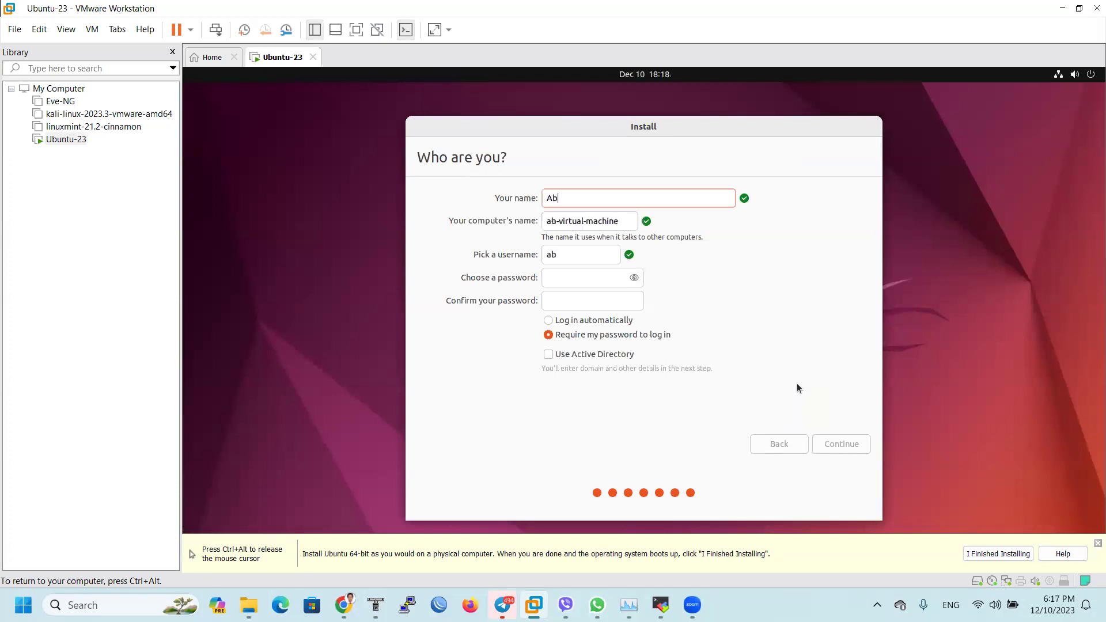
{"action": "type", "text": "dullah Al"}
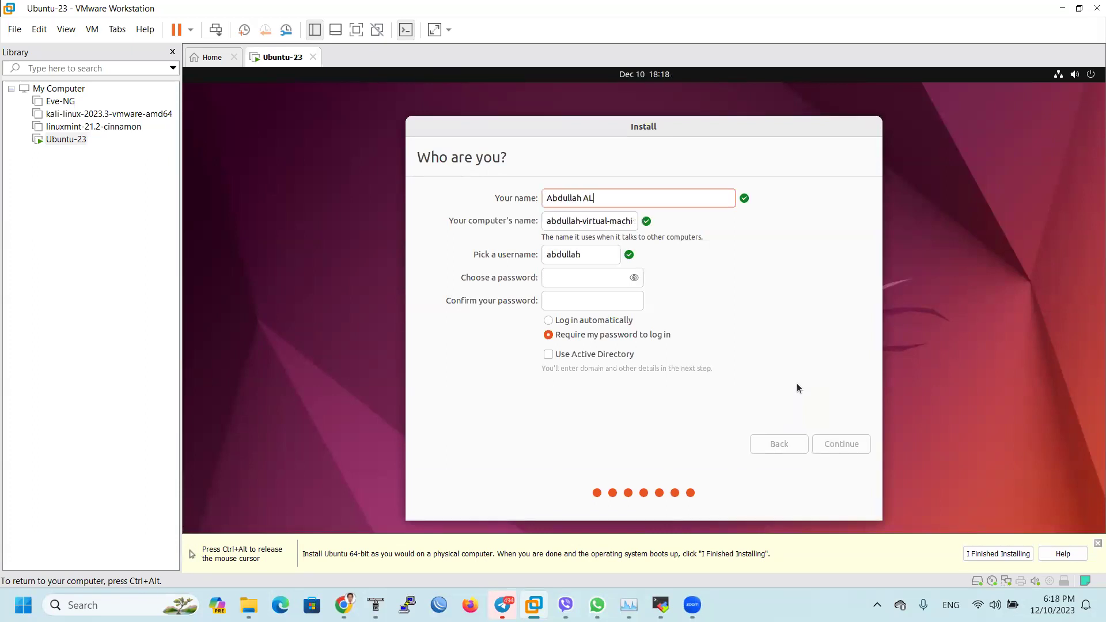
{"action": "type", "text": " Mamun"}
{"action": "double_click", "coordinate": [576, 254]}
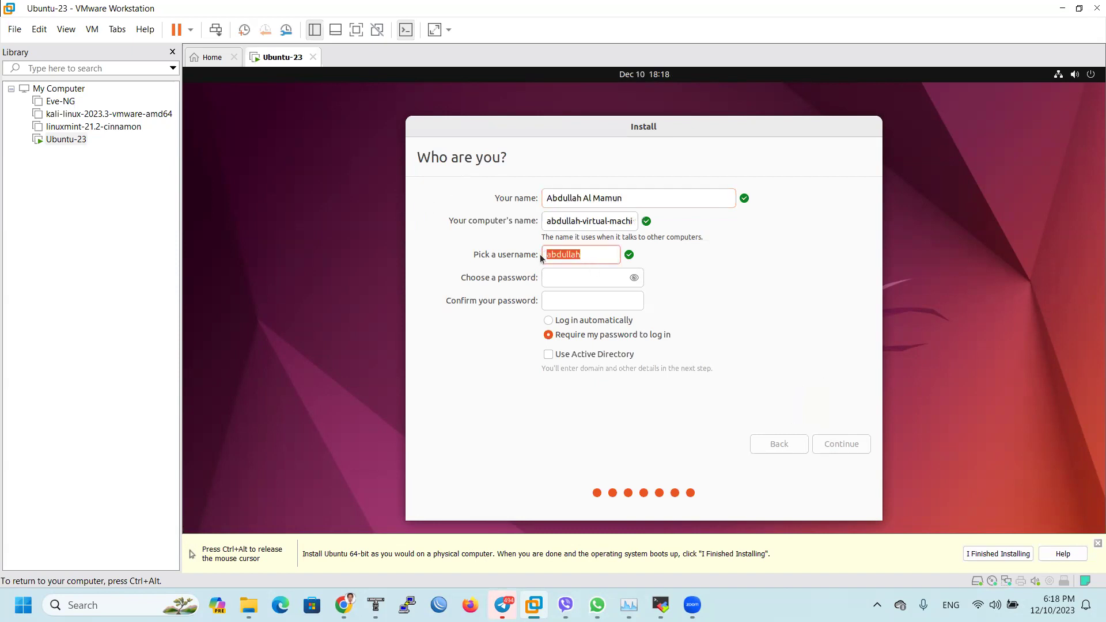
{"action": "type", "text": "Mamun"}
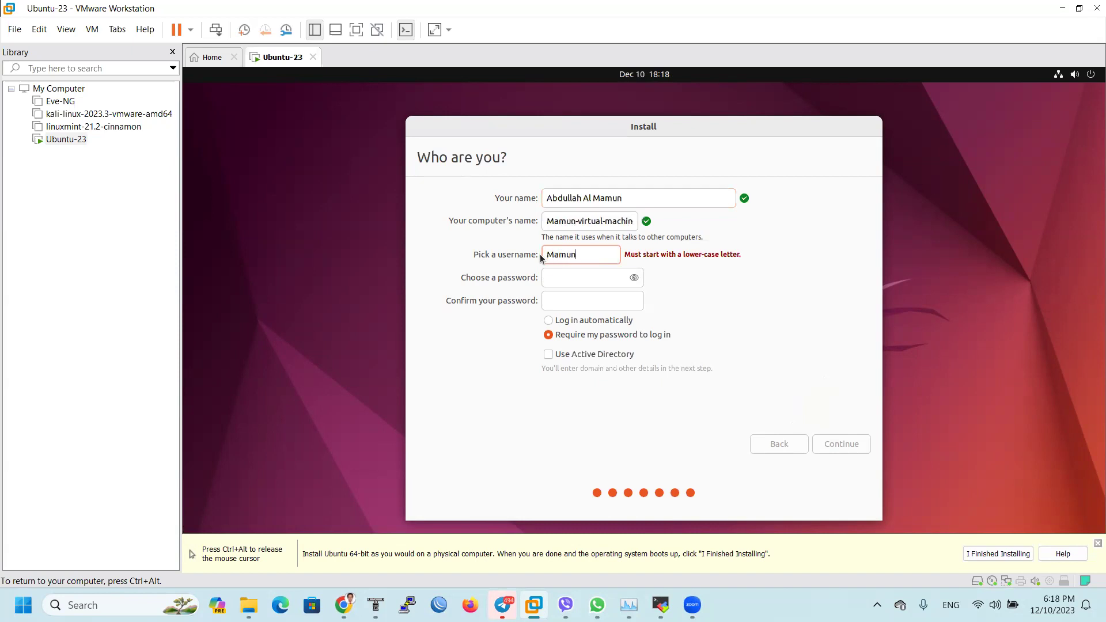
Step: Enter and confirm the account password, and choose to log in automatically
{"action": "left_click", "coordinate": [578, 277]}
{"action": "type", "text": "●●●●●●●"}
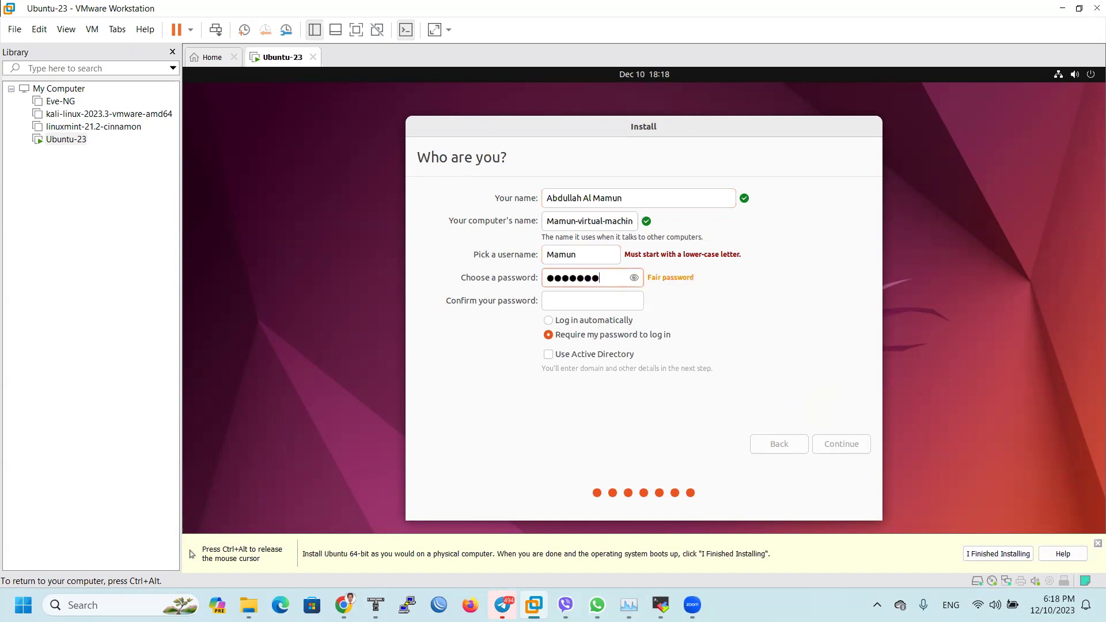
{"action": "key", "text": "Tab"}
{"action": "type", "text": "●●●●"}
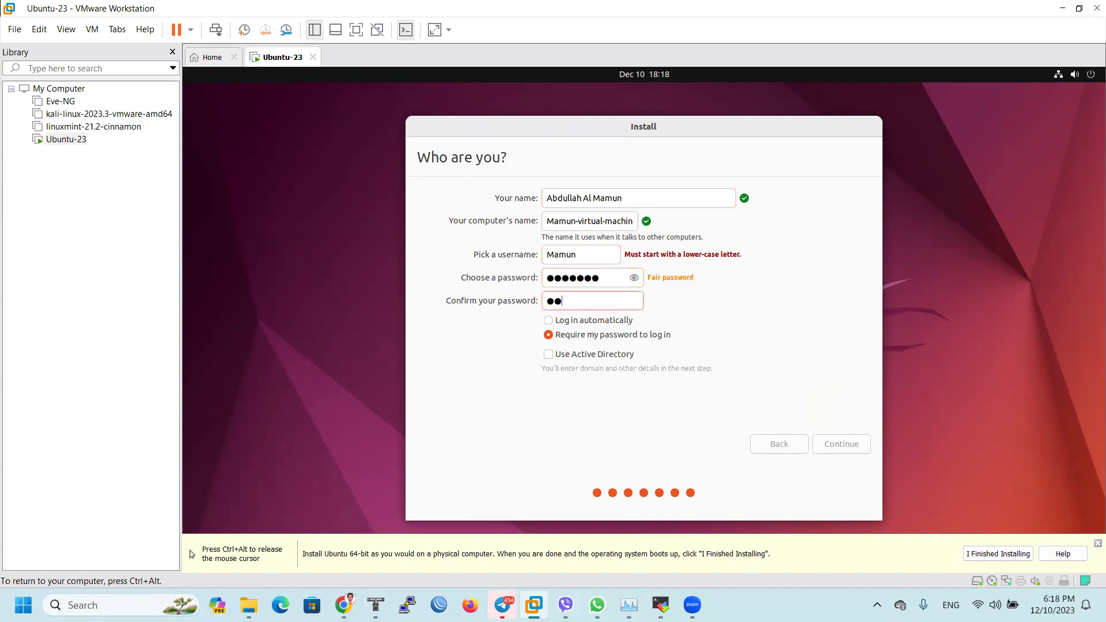
{"action": "type", "text": "●●●"}
{"action": "left_click", "coordinate": [551, 320]}
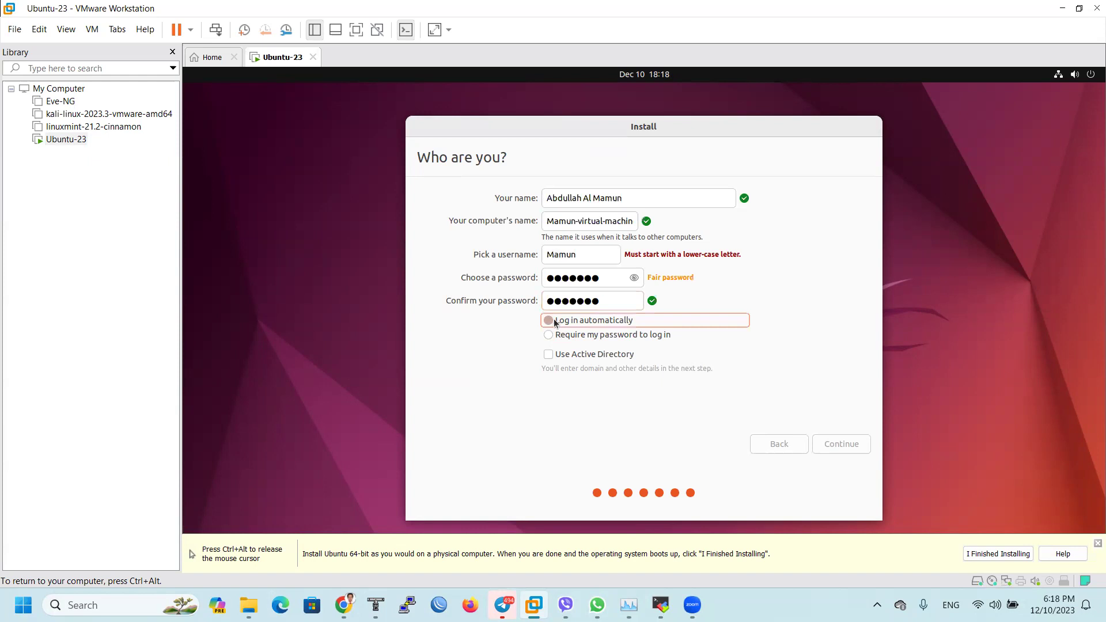
Step: Require the password to log in, change the username's first letter to lower case, and continue the installation
{"action": "left_click", "coordinate": [555, 335]}
{"action": "left_click", "coordinate": [554, 253]}
{"action": "left_click_drag", "start_coordinate": [554, 253], "coordinate": [532, 249]}
{"action": "type", "text": "m"}
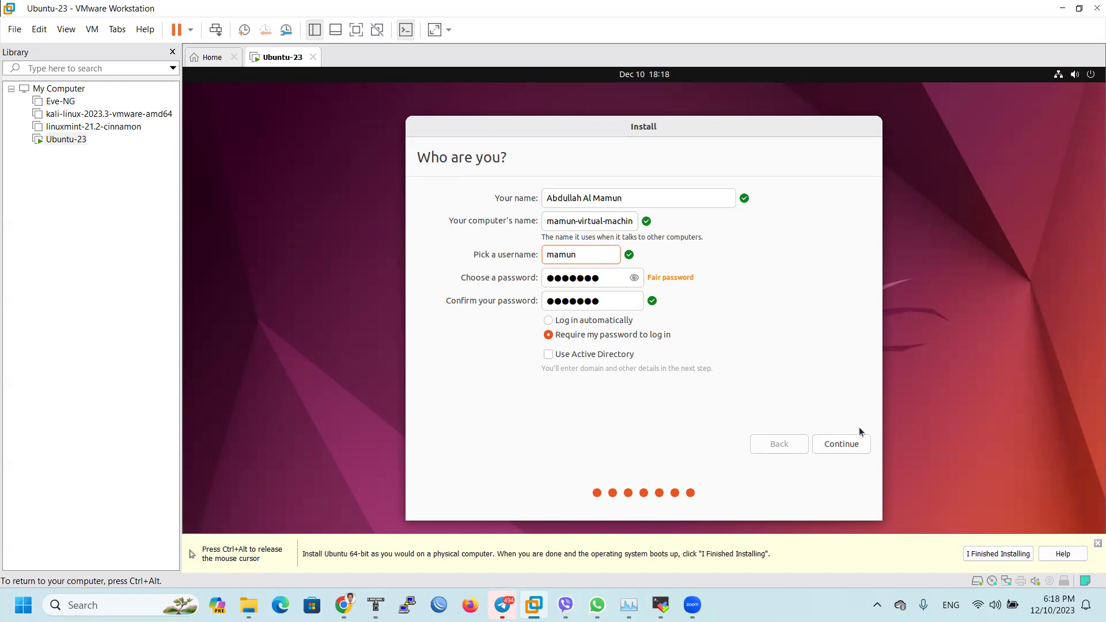
{"action": "left_click", "coordinate": [841, 447]}
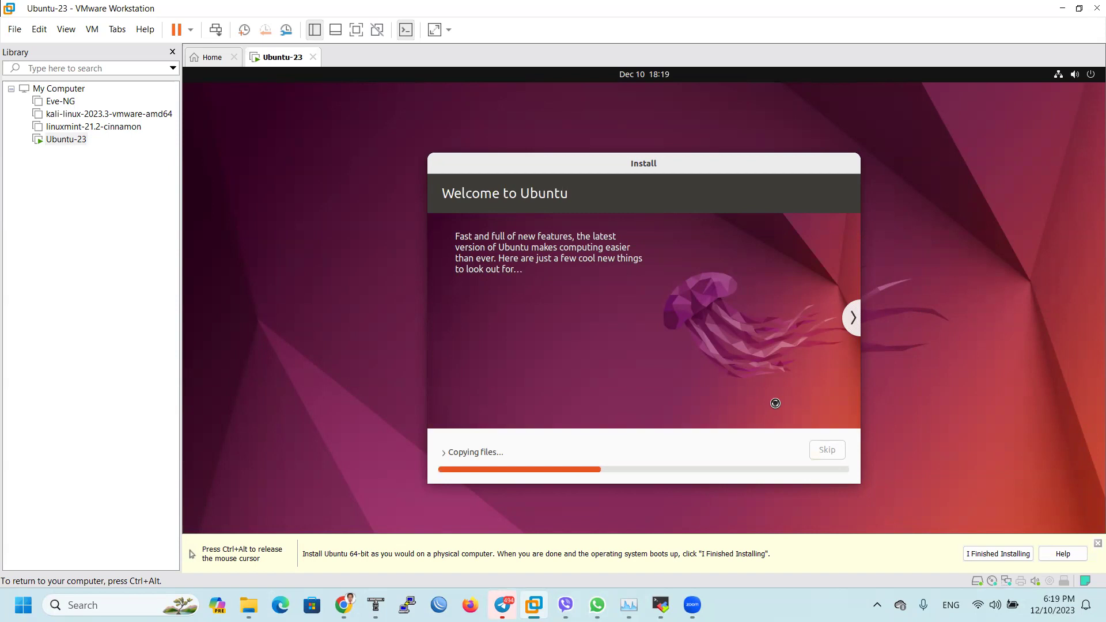
{"action": "key", "text": "ctrl+alt"}
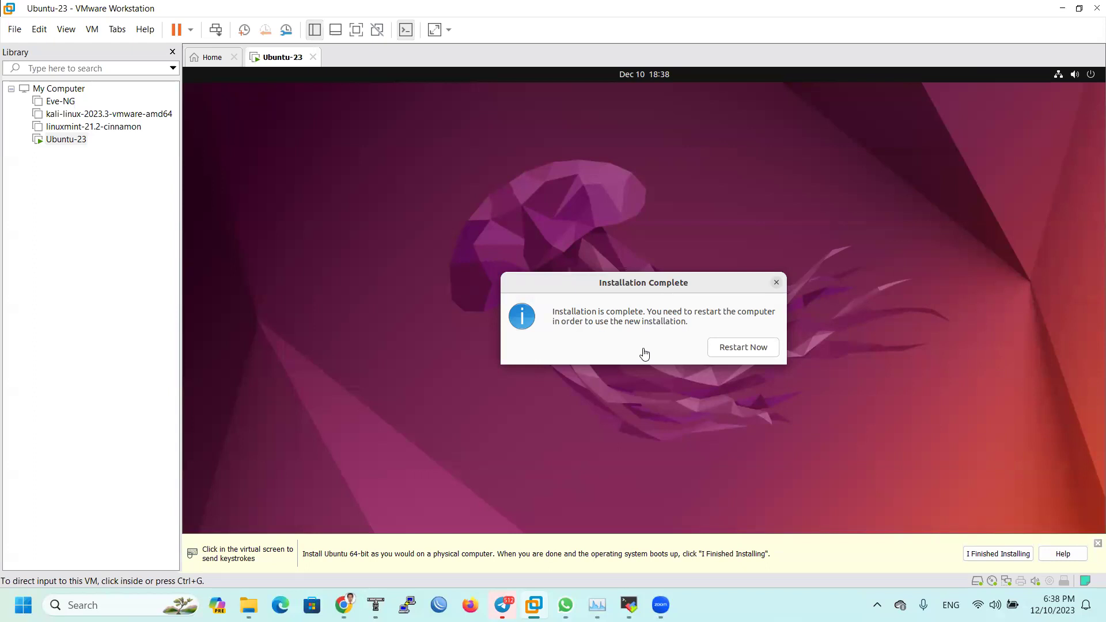
Step: Restart the virtual machine from the completed installation and release input back to the host
{"action": "left_click", "coordinate": [745, 358]}
{"action": "left_click", "coordinate": [742, 347]}
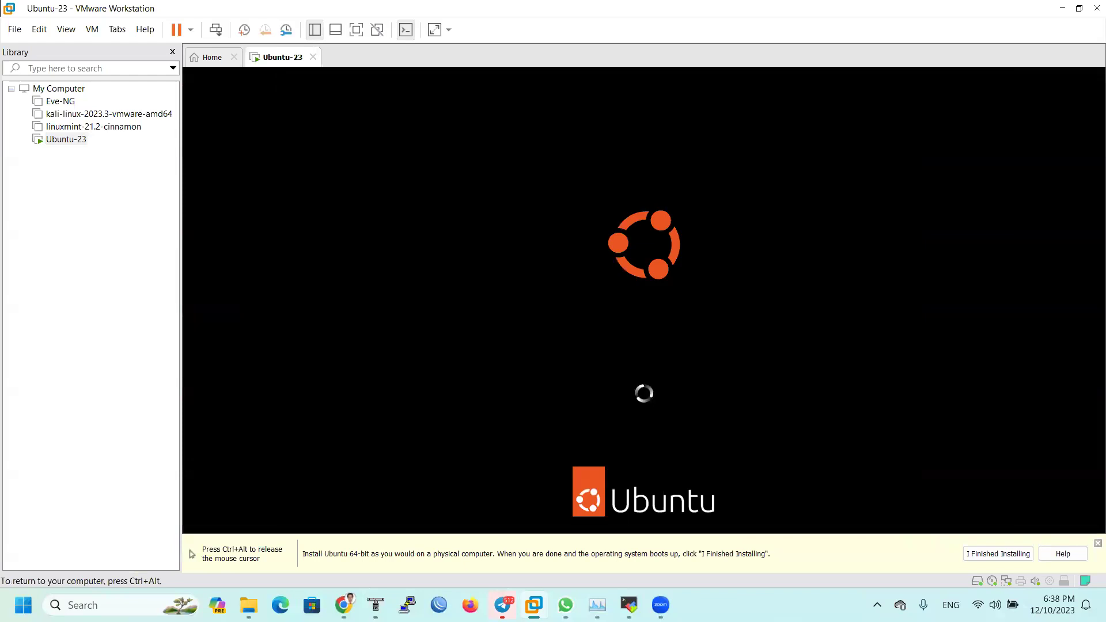
{"action": "key", "text": "ctrl+alt"}
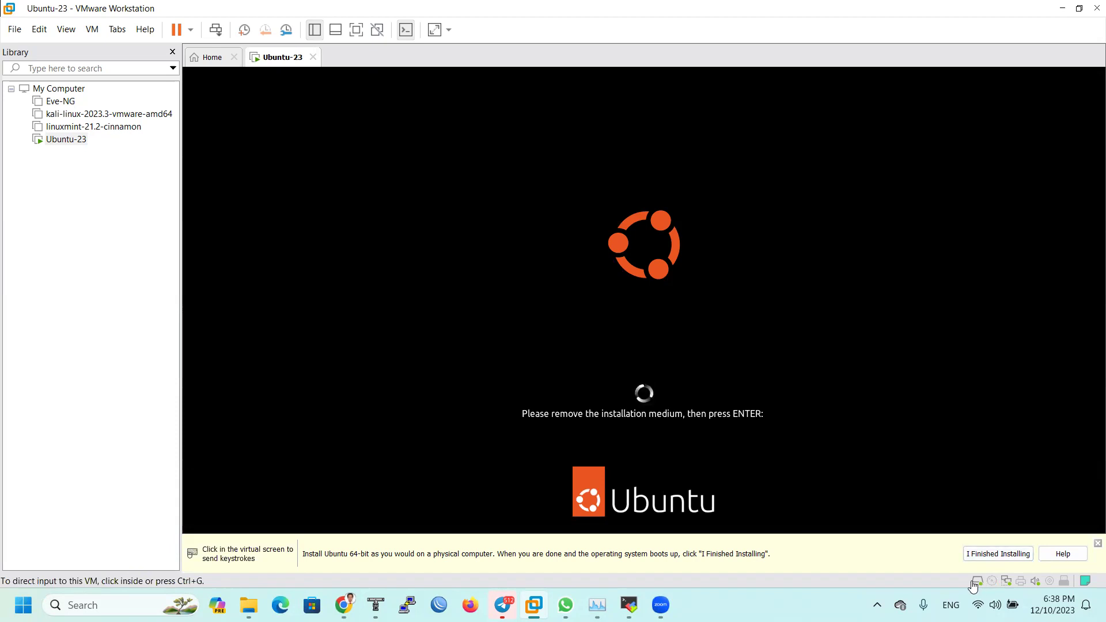
{"action": "left_click", "coordinate": [991, 582]}
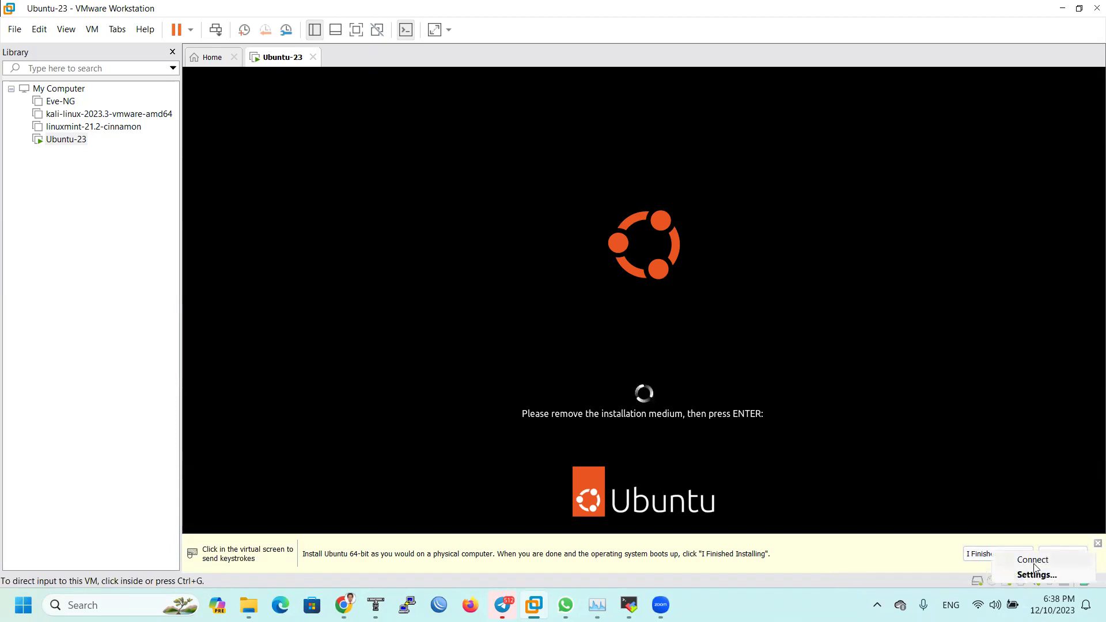
{"action": "left_click", "coordinate": [957, 572]}
{"action": "left_click", "coordinate": [977, 582]}
{"action": "left_click", "coordinate": [940, 578]}
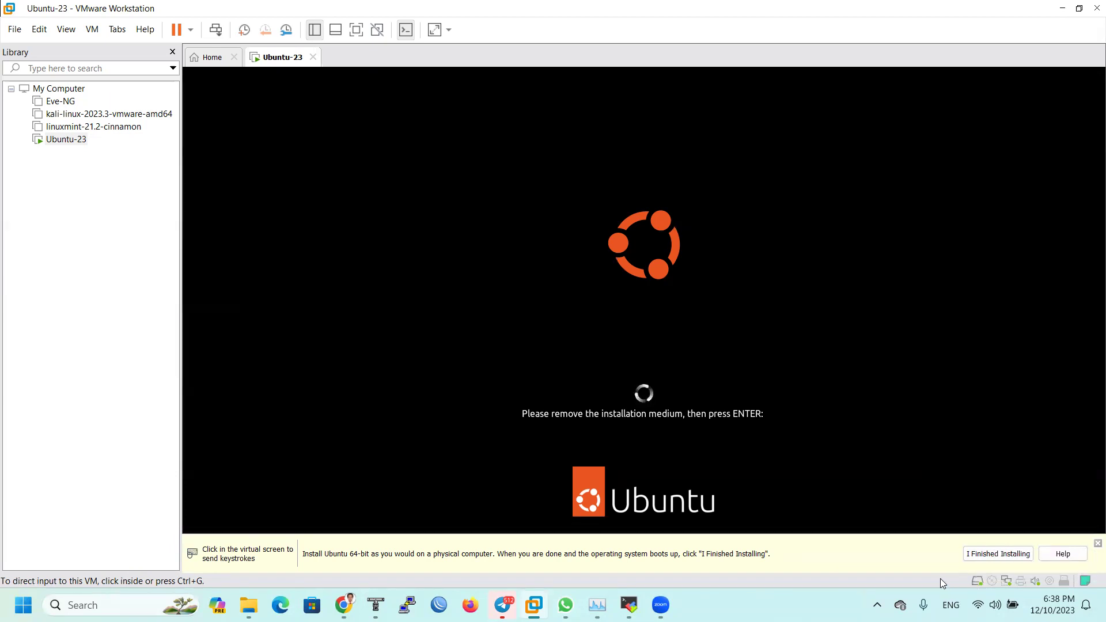
{"action": "left_click", "coordinate": [993, 581]}
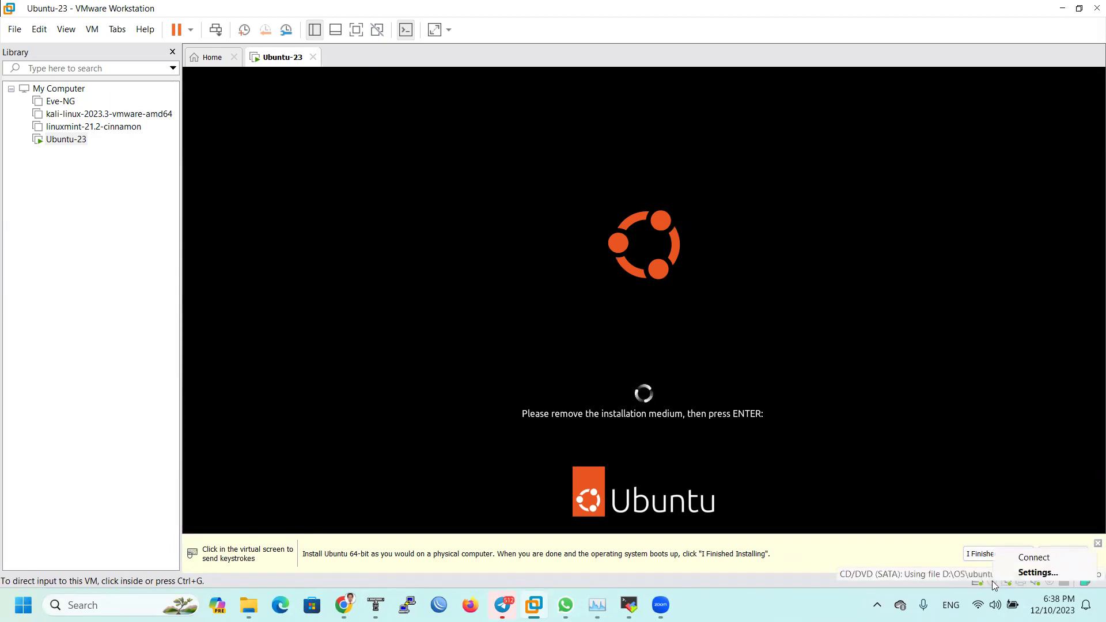
{"action": "left_click", "coordinate": [1022, 573]}
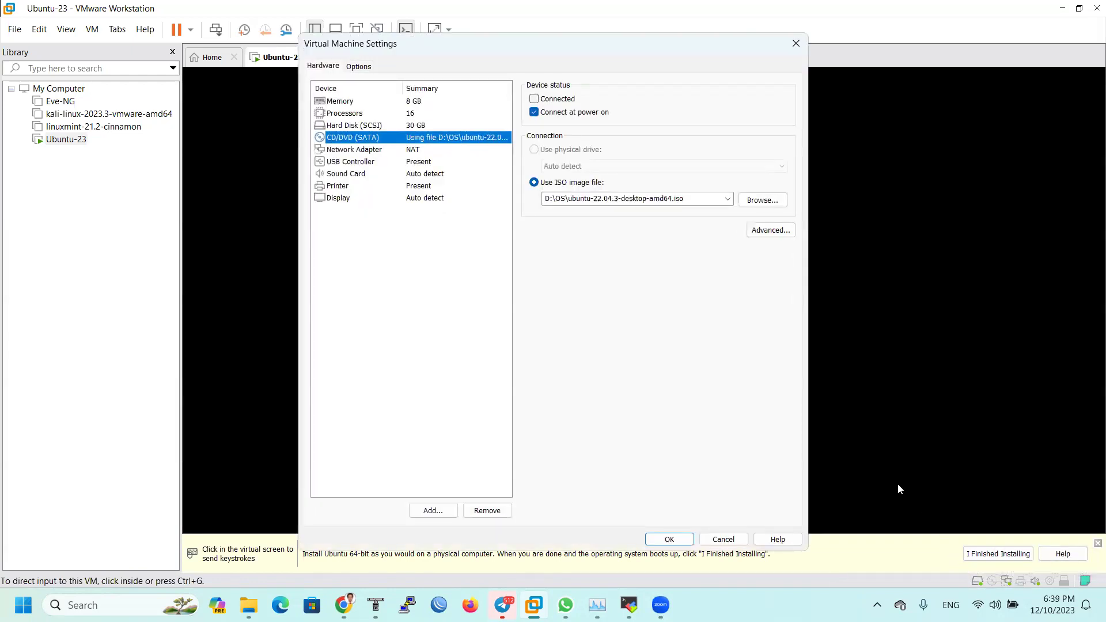
{"action": "left_click", "coordinate": [737, 540]}
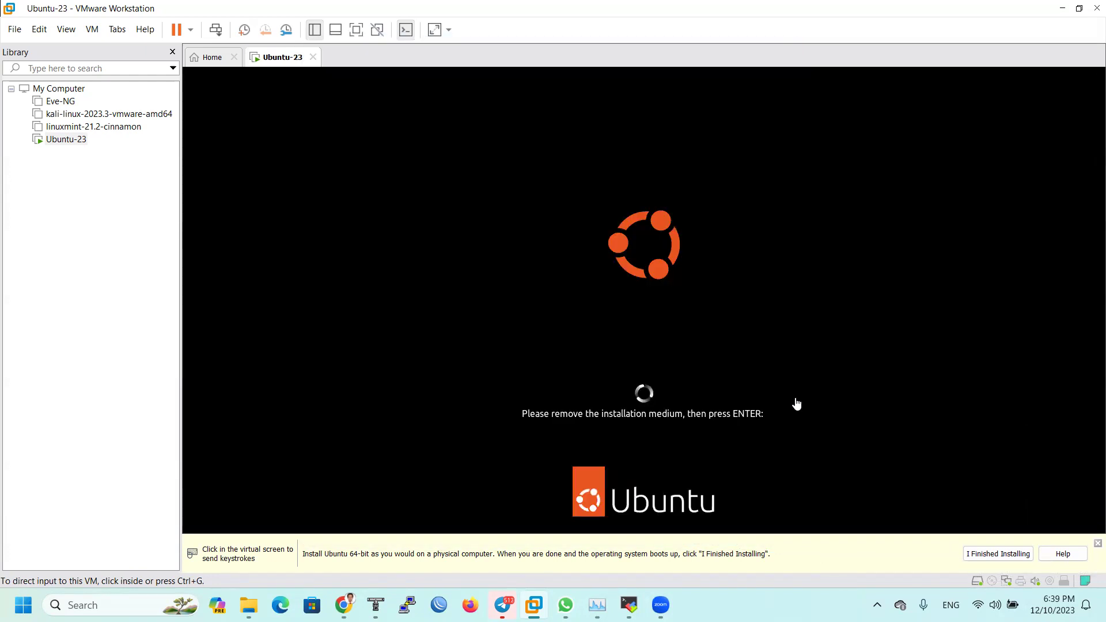
Step: Remove the CD/DVD (SATA) device holding the installation ISO from the virtual machine's hardware and return to the guest to continue the restart
{"action": "left_click", "coordinate": [991, 581]}
{"action": "left_click", "coordinate": [1020, 573]}
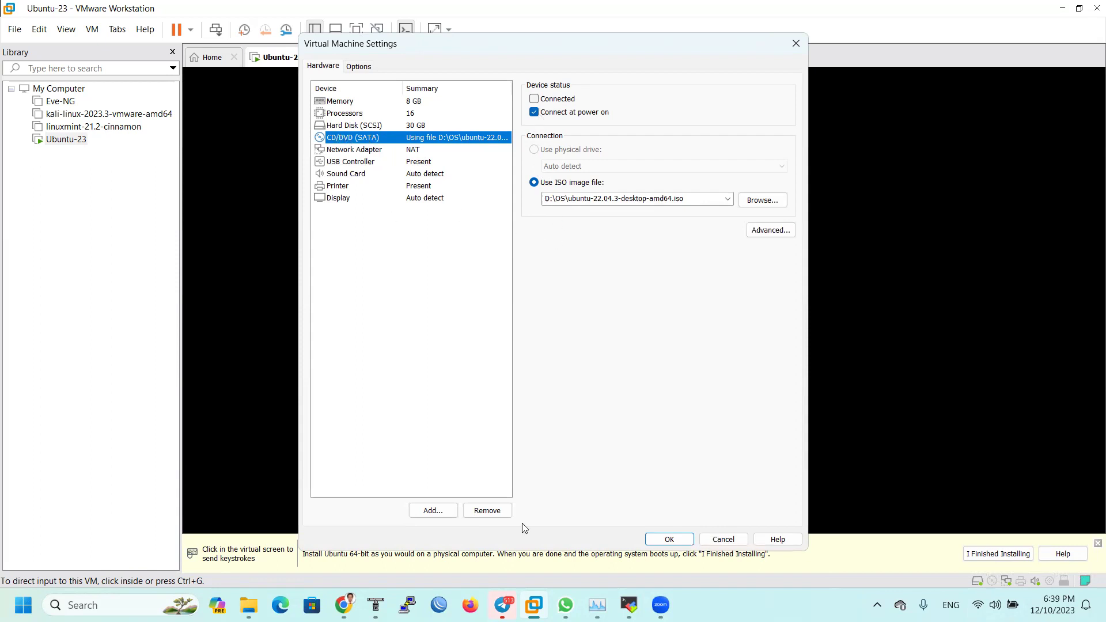
{"action": "left_click", "coordinate": [488, 511]}
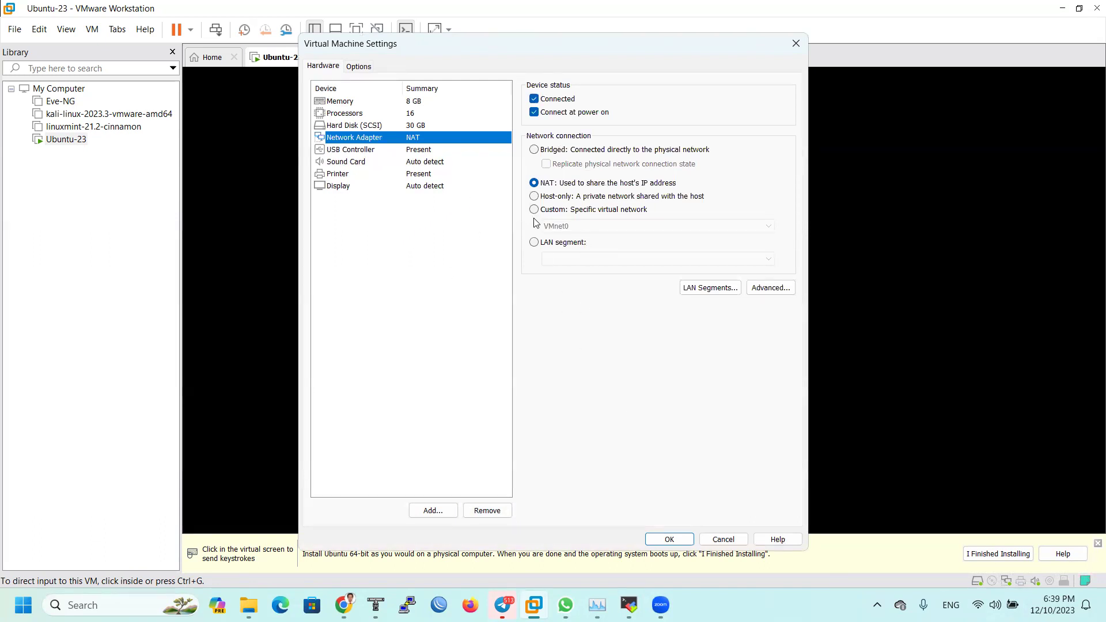
{"action": "left_click", "coordinate": [670, 539]}
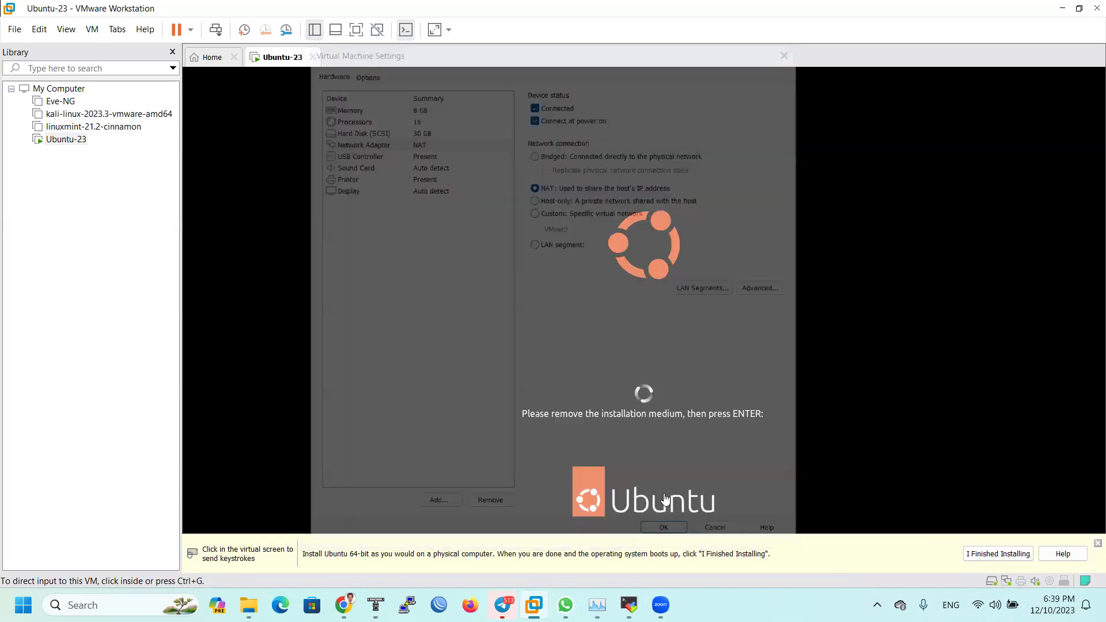
{"action": "left_click", "coordinate": [707, 367]}
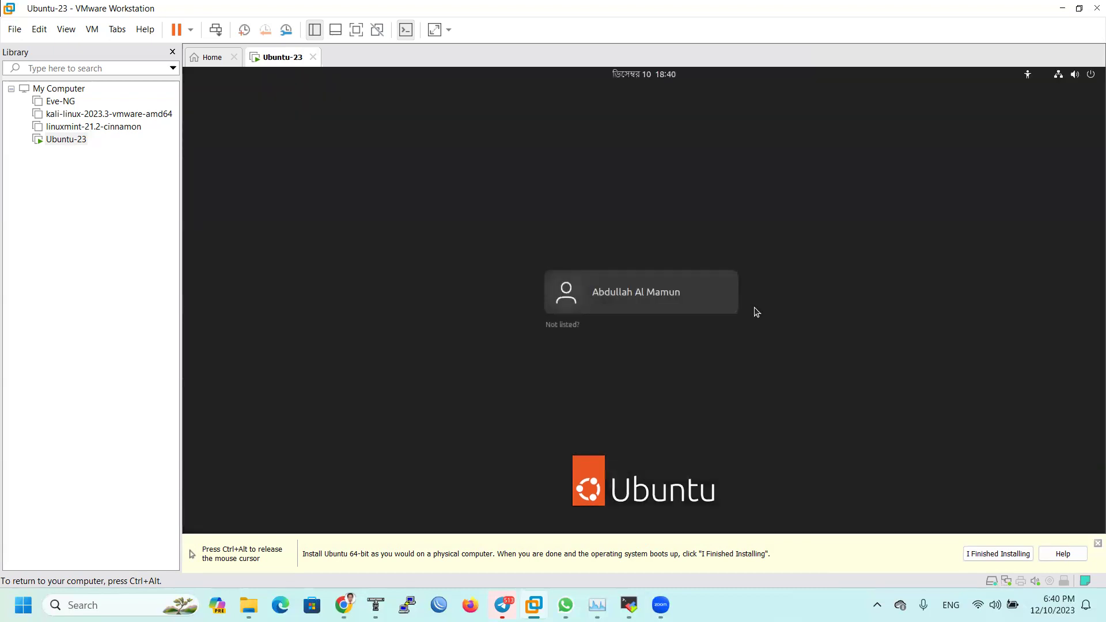
Step: Log in to Ubuntu with the created account by entering its password
{"action": "left_click", "coordinate": [641, 292]}
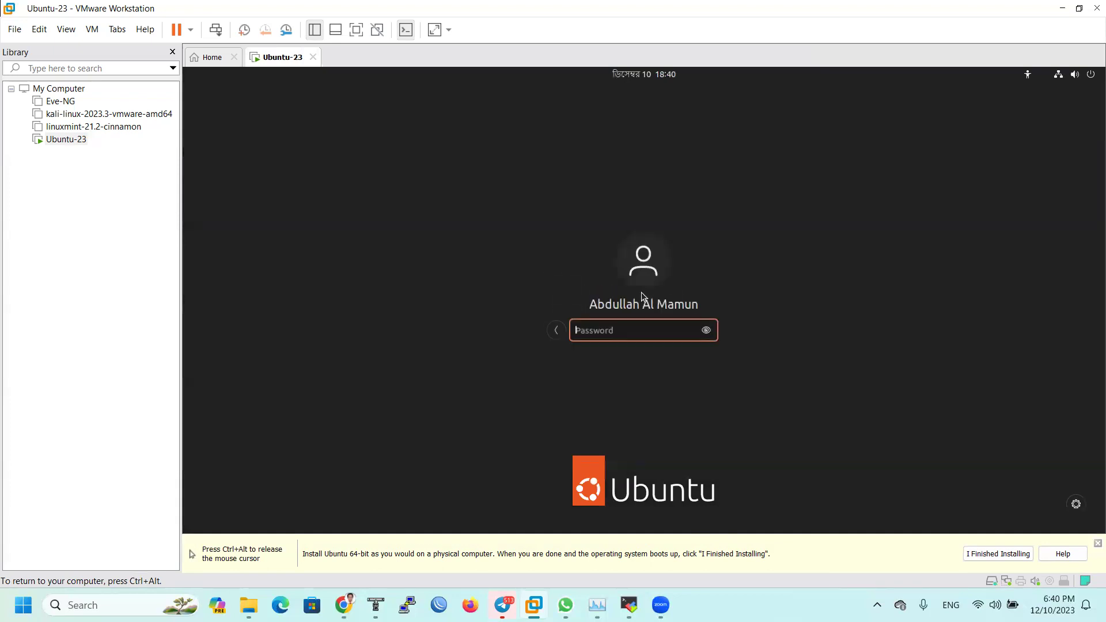
{"action": "type", "text": "****"}
{"action": "key", "text": "Return"}
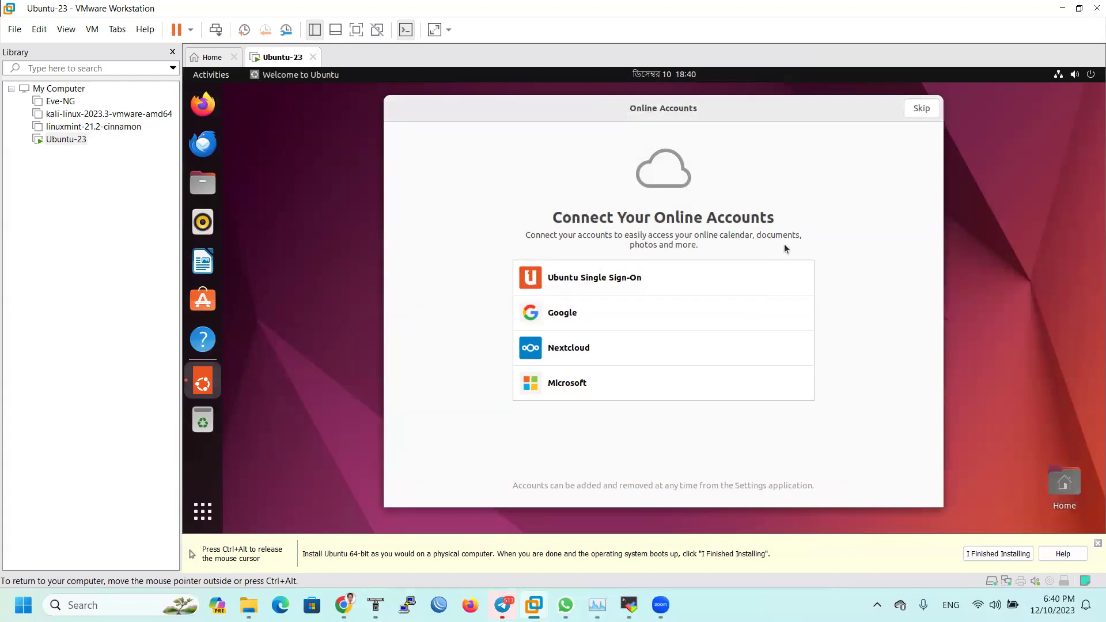
Step: Go through the Welcome to Ubuntu setup without online accounts, Ubuntu Pro or sending system info, and force it to quit
{"action": "left_click", "coordinate": [924, 110]}
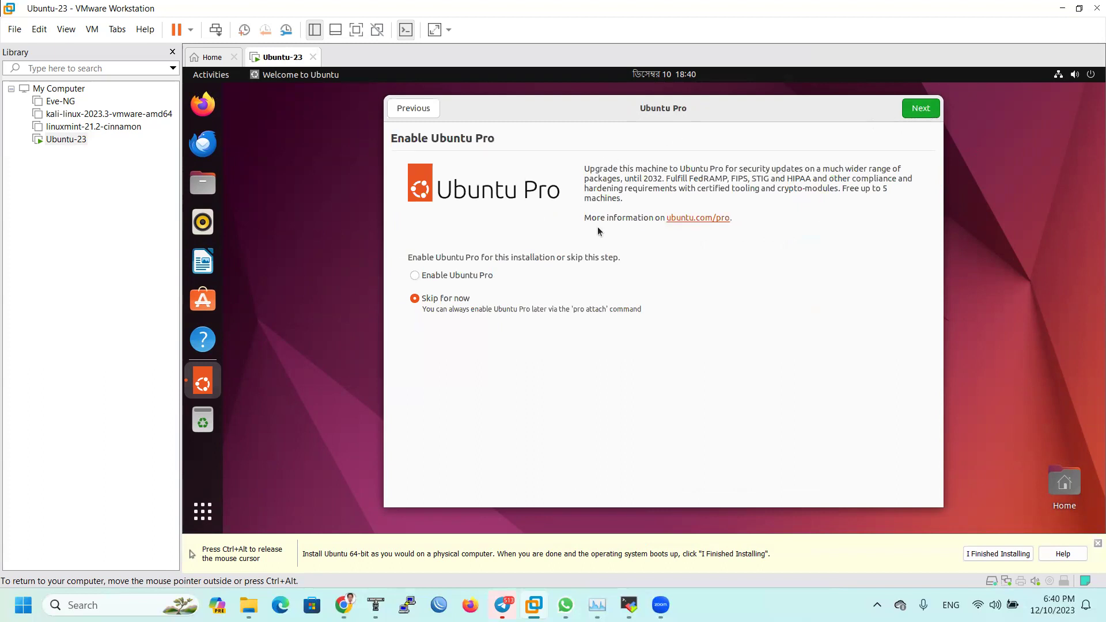
{"action": "left_click", "coordinate": [920, 110]}
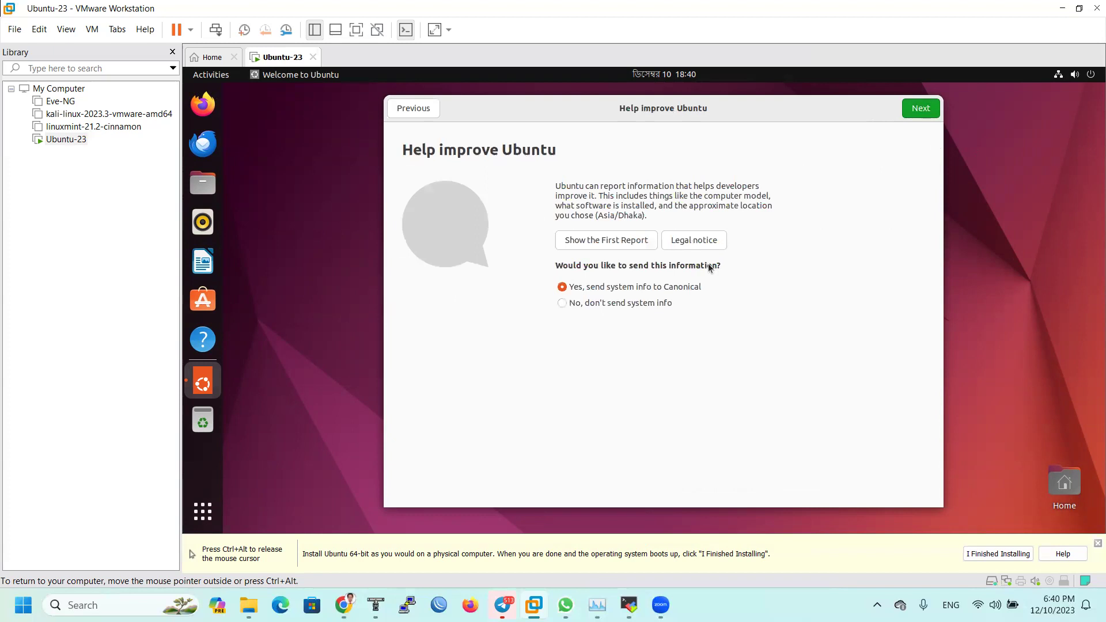
{"action": "left_click", "coordinate": [585, 303]}
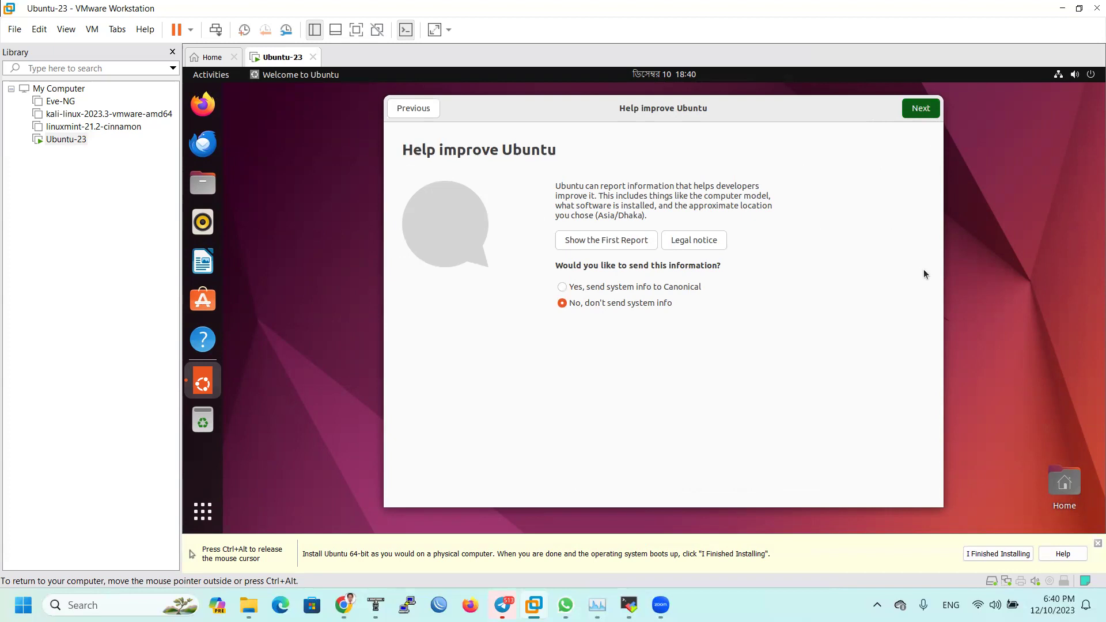
{"action": "left_click", "coordinate": [921, 109]}
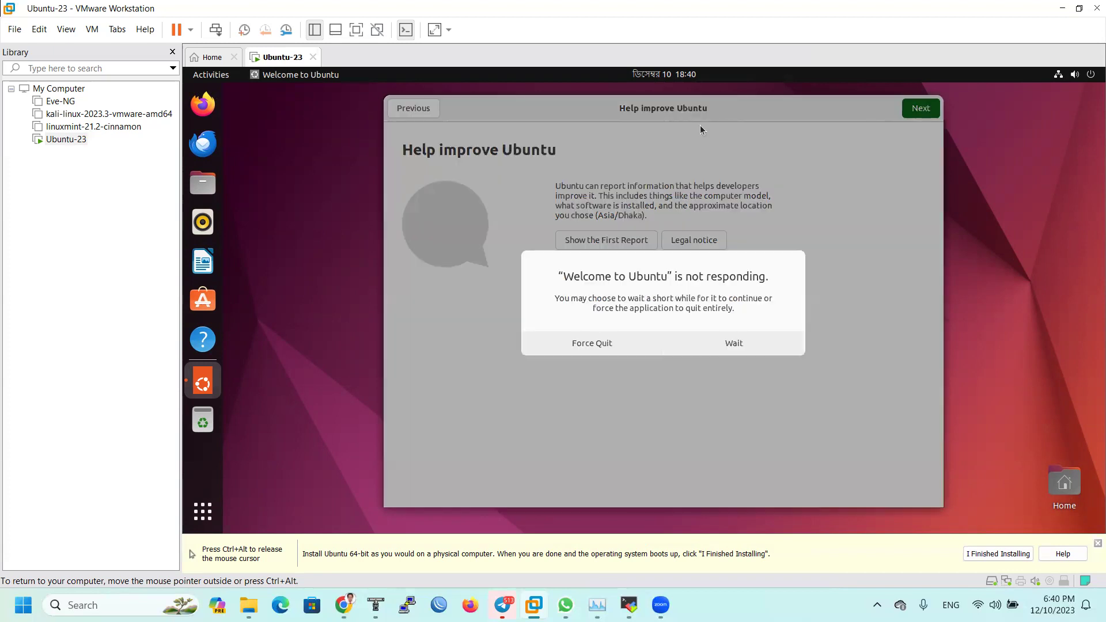
{"action": "left_click", "coordinate": [582, 349]}
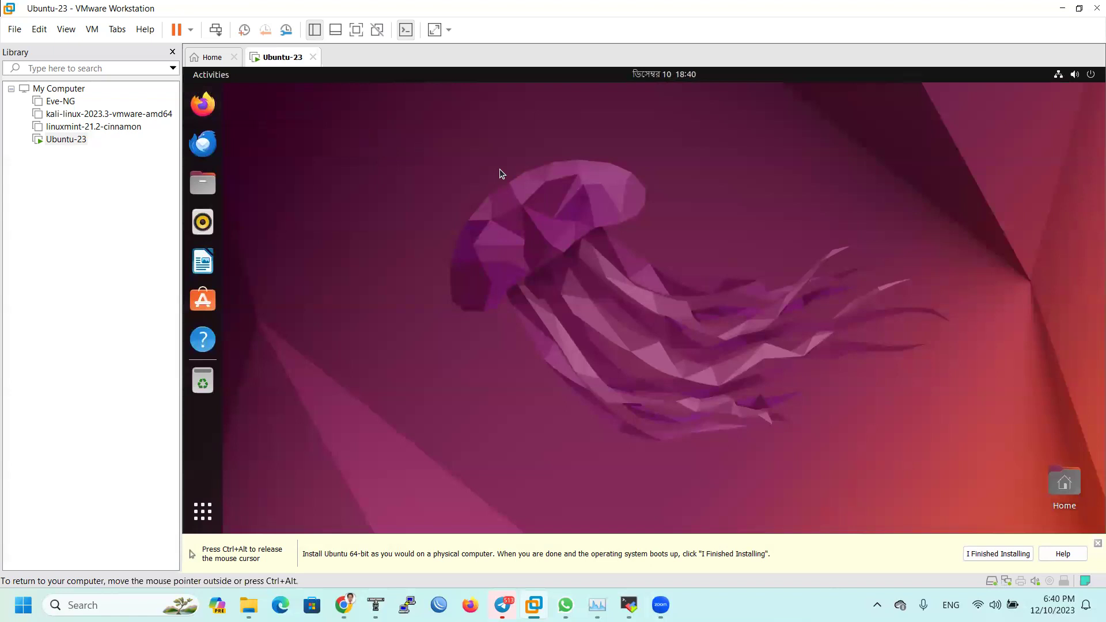
Step: Open the Firefox browser on the new Ubuntu desktop and minimize its window
{"action": "left_click", "coordinate": [210, 105]}
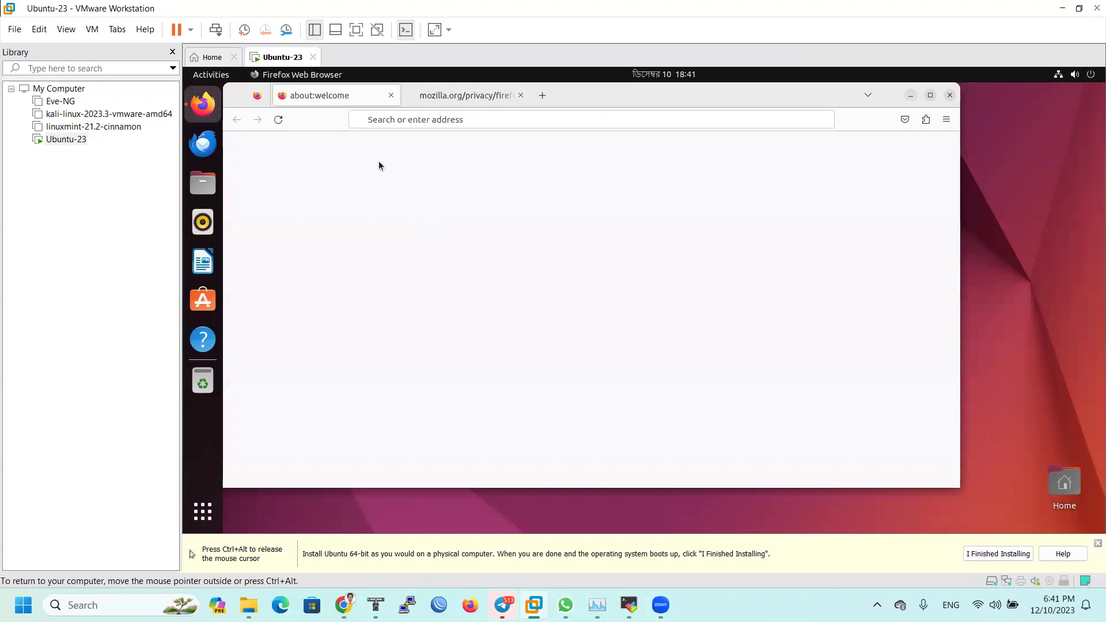
{"action": "left_click", "coordinate": [910, 96]}
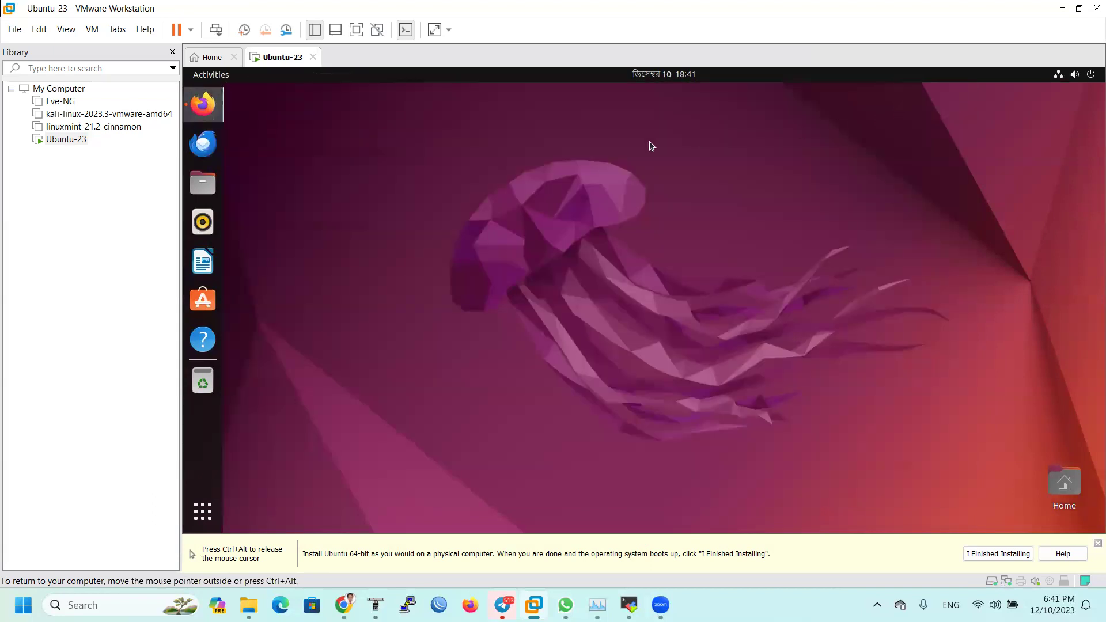